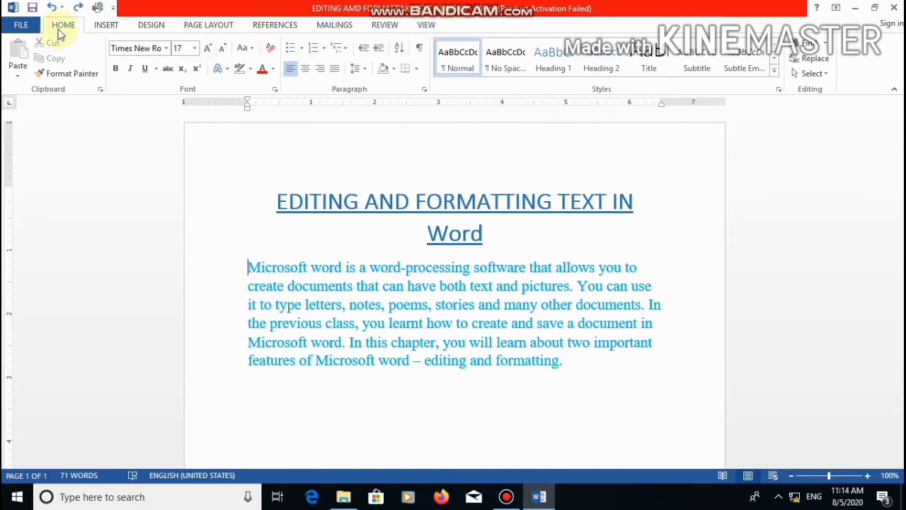
click(106, 27)
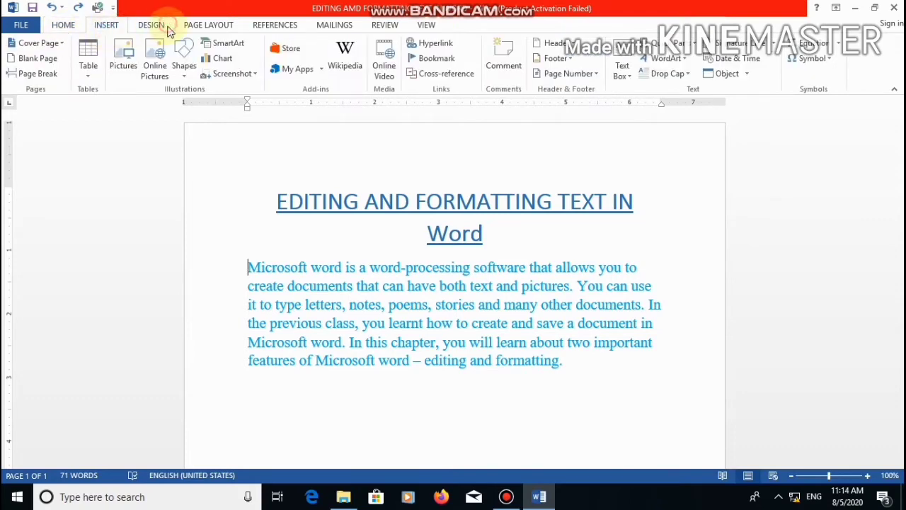
click(165, 26)
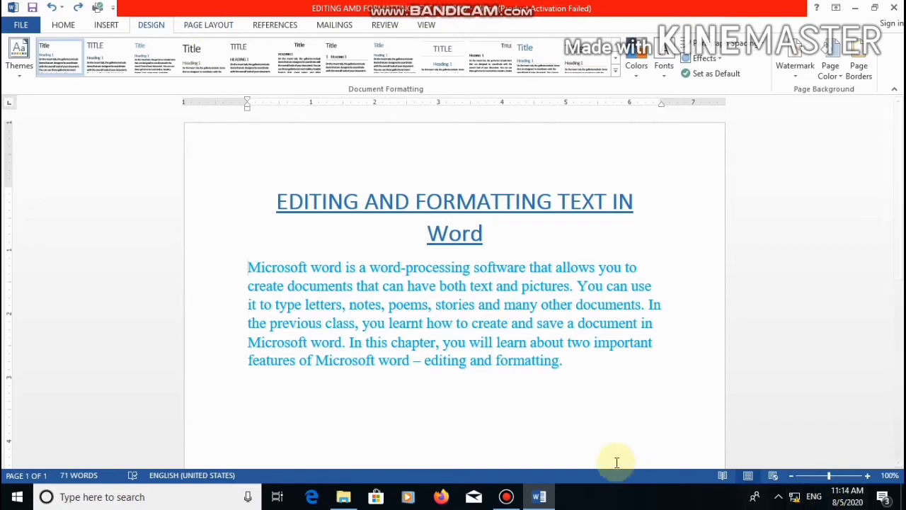
click(508, 497)
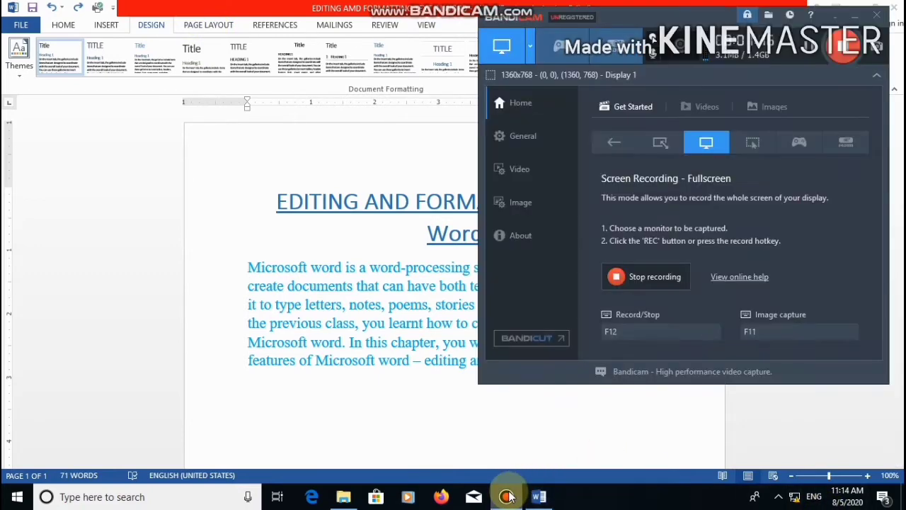
click(332, 412)
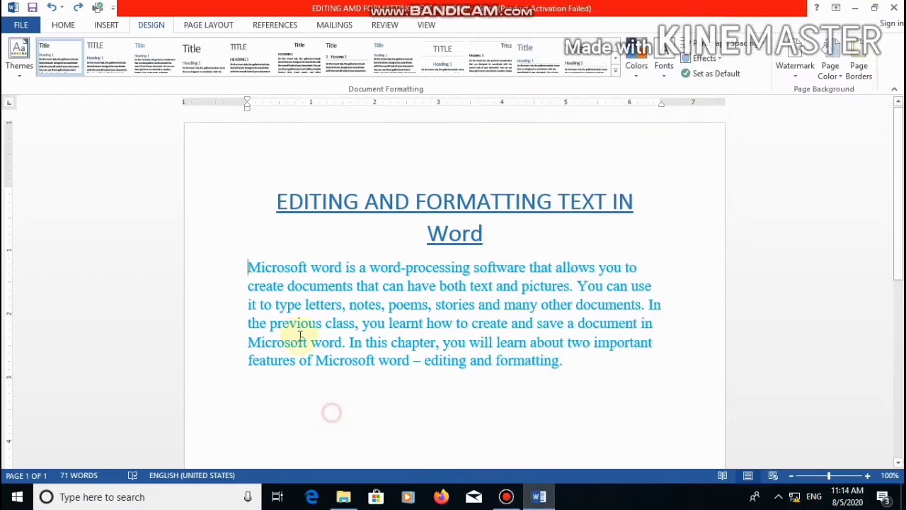
click(108, 25)
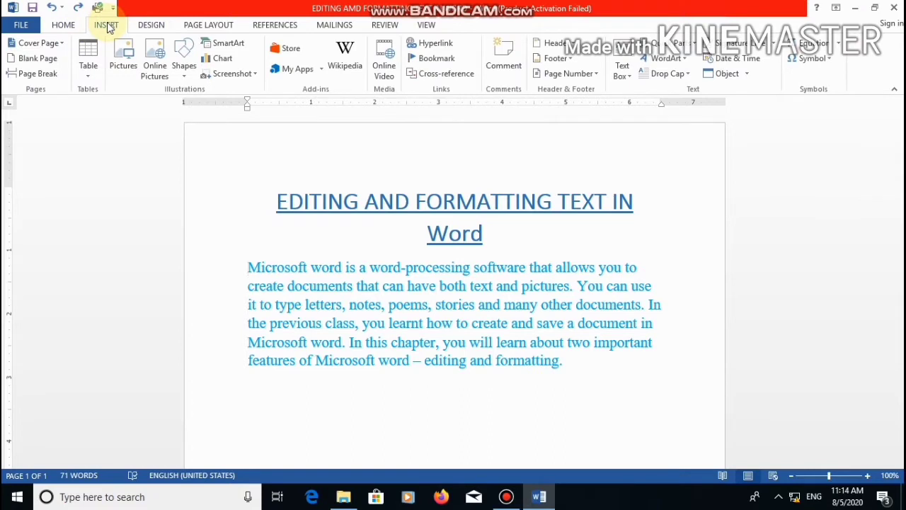
click(62, 26)
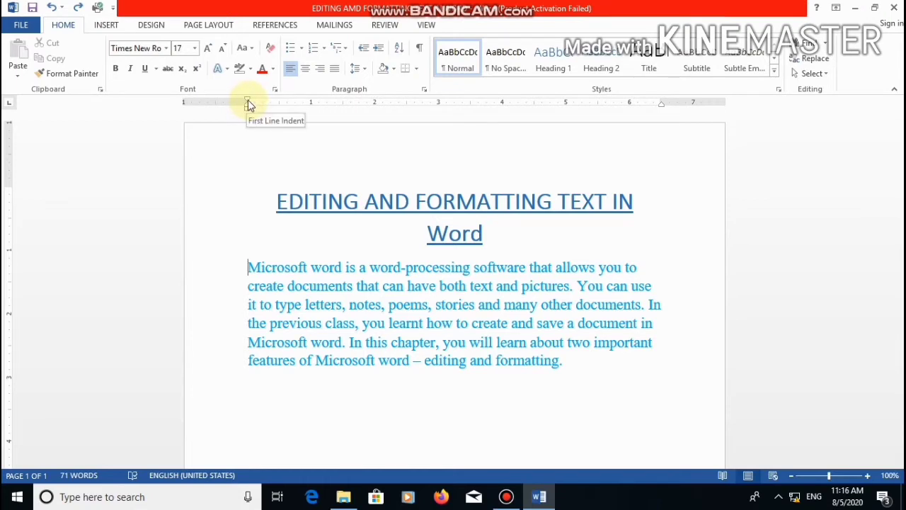
Slightly narrow the page's left margin and slightly widen its right margin using the horizontal ruler
drag(246, 99, 247, 100)
mouse_move(246, 99)
mouse_down()
mouse_move(187, 112)
mouse_move(243, 121)
mouse_up()
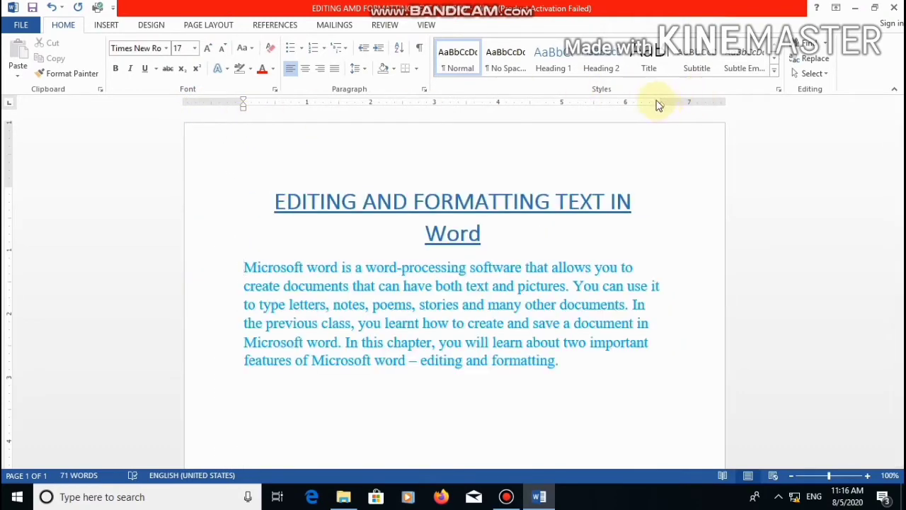
mouse_move(660, 99)
mouse_down()
mouse_move(679, 92)
mouse_move(701, 99)
mouse_move(658, 102)
mouse_up()
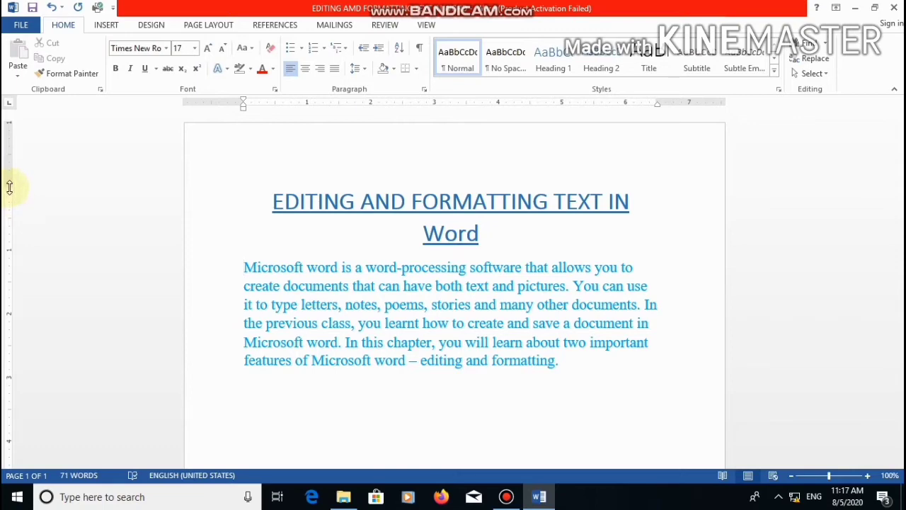
Slightly reduce the page's top margin and bottom margin using the vertical ruler
mouse_move(9, 186)
mouse_down()
mouse_move(8, 131)
mouse_move(14, 392)
mouse_move(28, 425)
mouse_move(24, 176)
mouse_up()
scroll(48, 280, down, 5)
scroll(44, 390, down, 3)
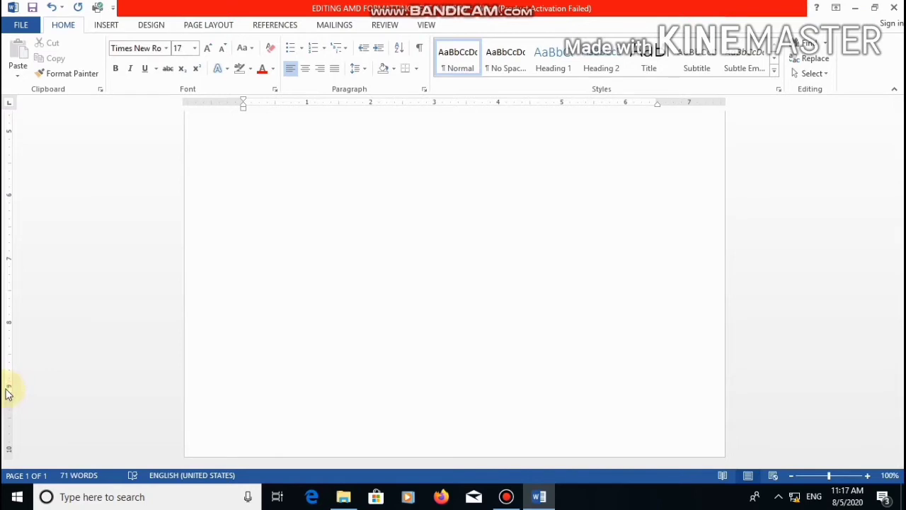
drag(8, 394, 9, 405)
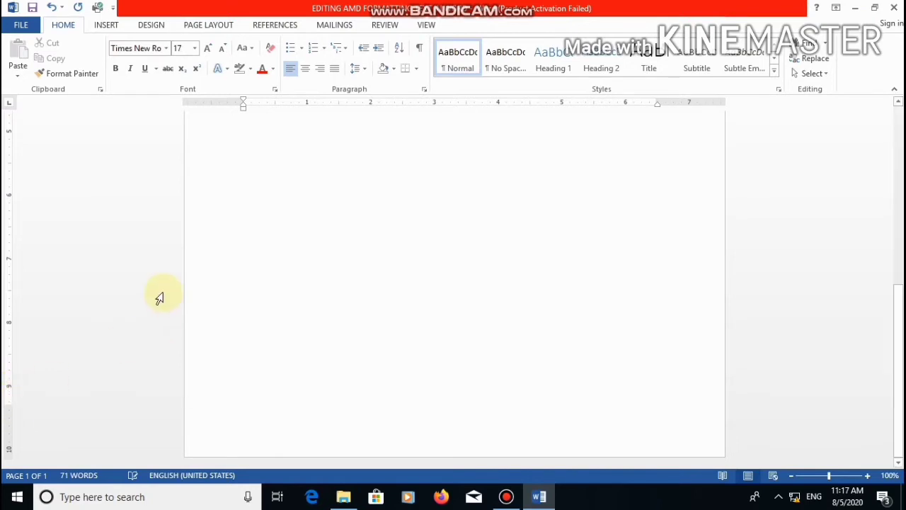
scroll(158, 290, up, 8)
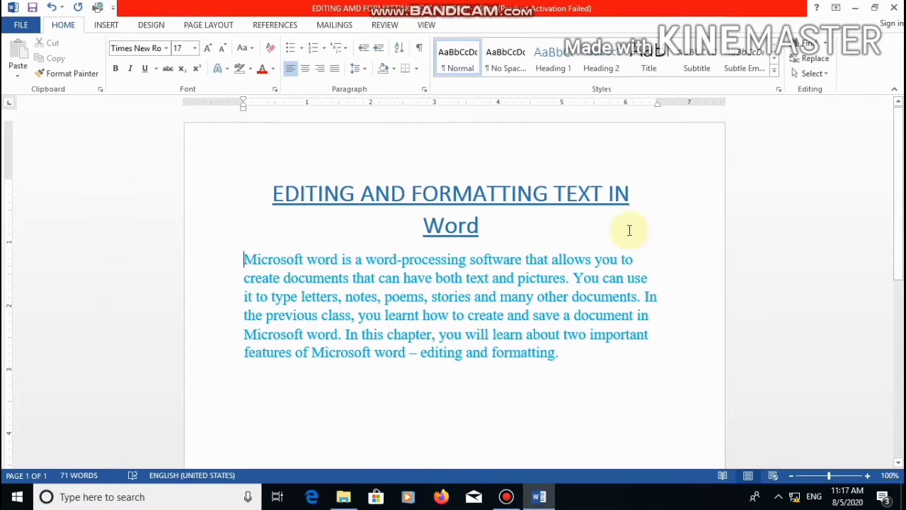
Try center, left, right and justified alignment in turn on the body paragraph below the heading
click(305, 71)
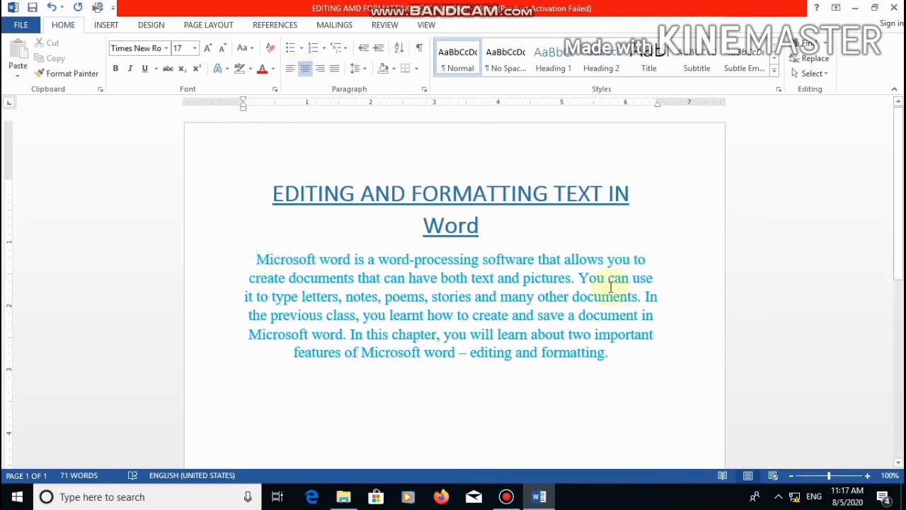
click(290, 71)
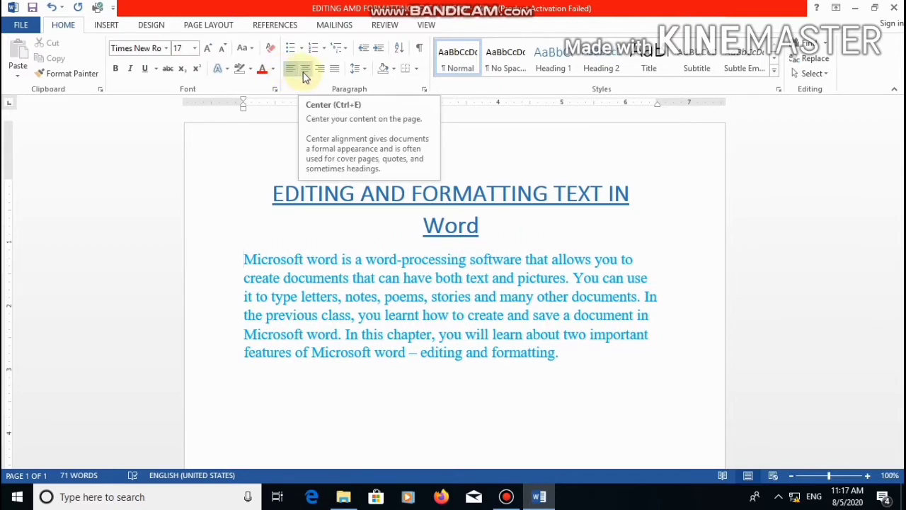
click(304, 74)
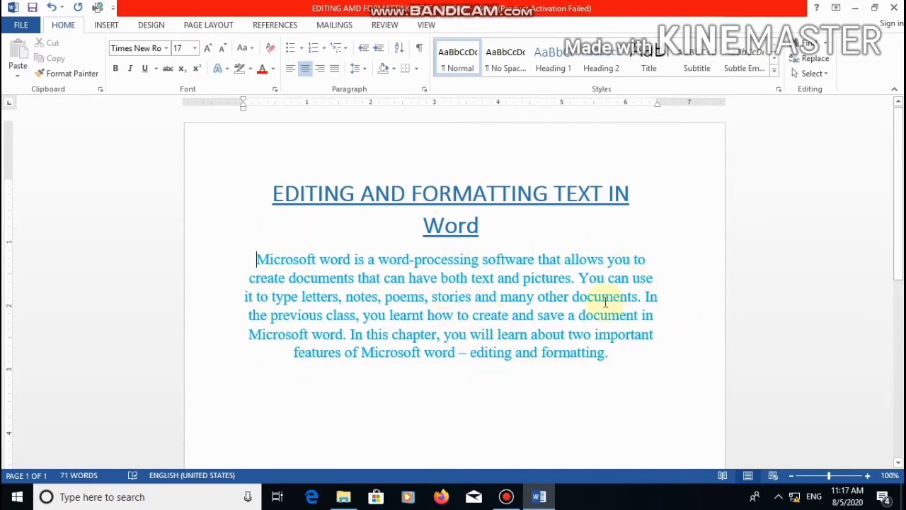
click(319, 69)
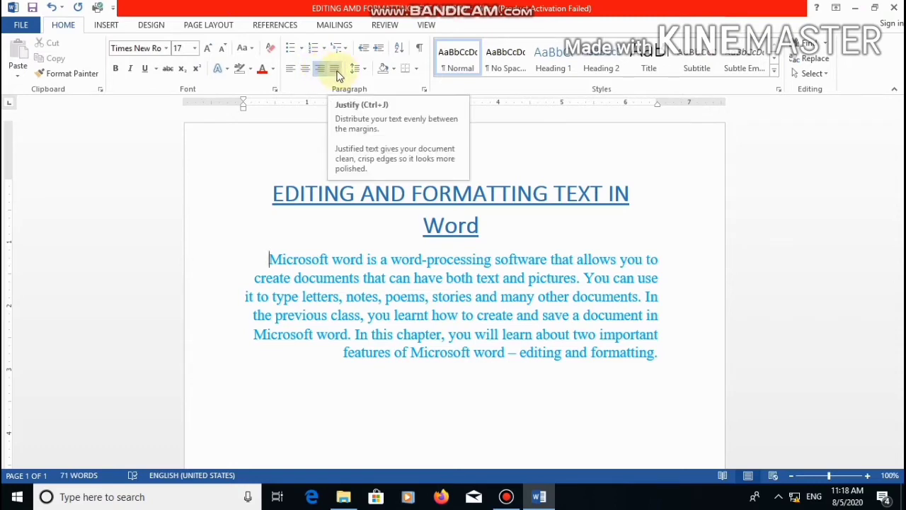
click(336, 71)
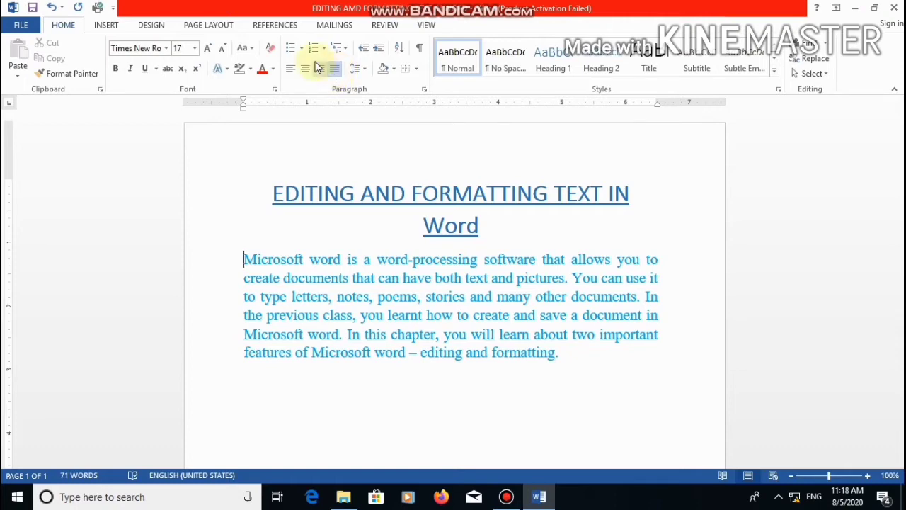
Align the body paragraph to the left with its first line selected, and clear the selection
click(238, 258)
drag(250, 299, 257, 348)
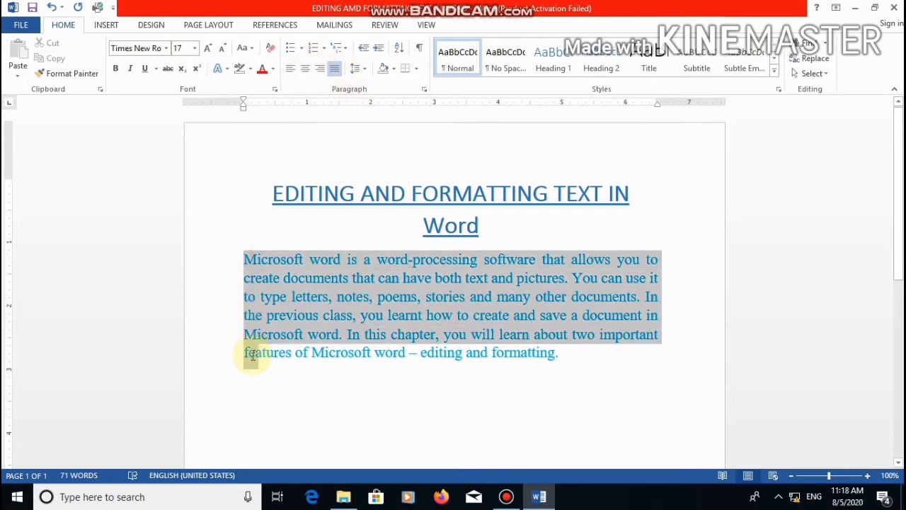
click(238, 262)
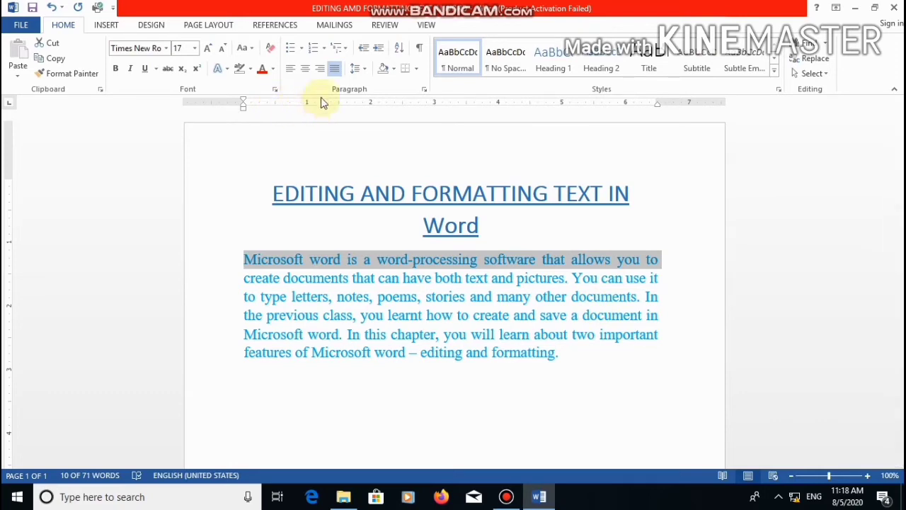
click(290, 69)
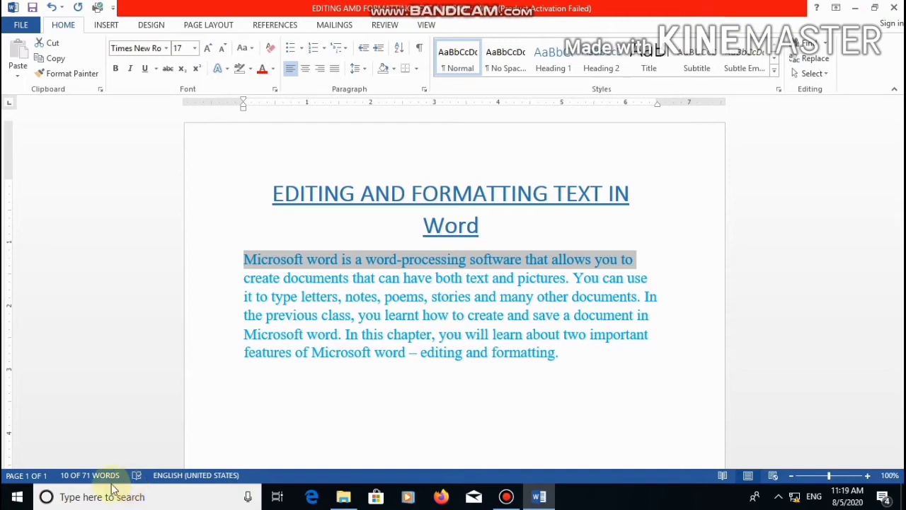
click(395, 401)
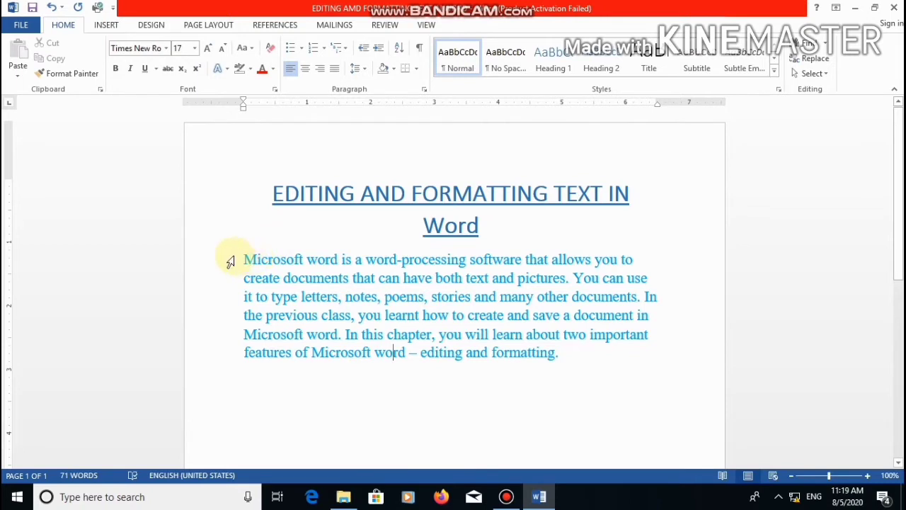
Select the entire body paragraph and view its indent and spacing options in the Paragraph settings
drag(243, 259, 627, 352)
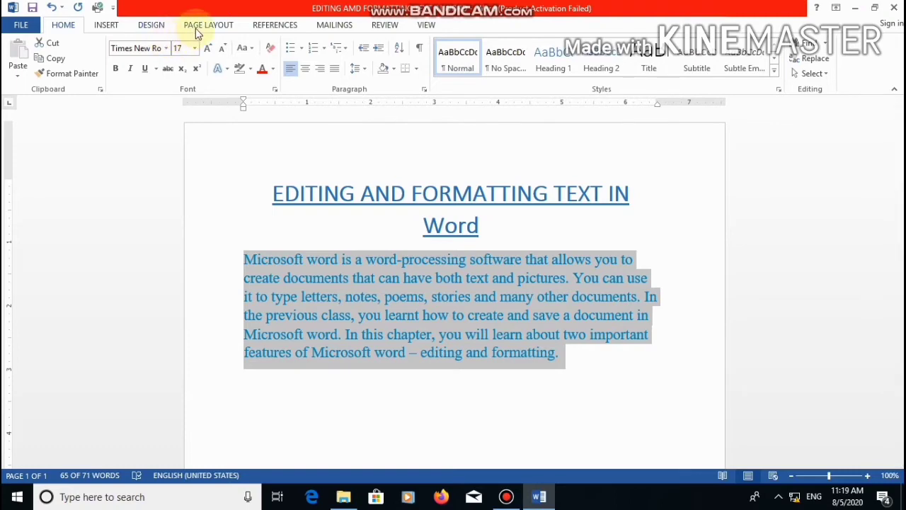
click(198, 32)
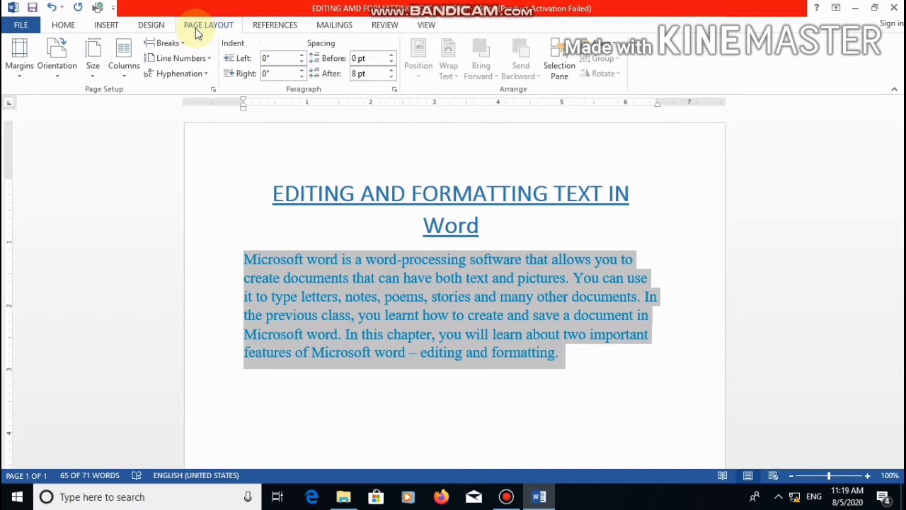
click(270, 71)
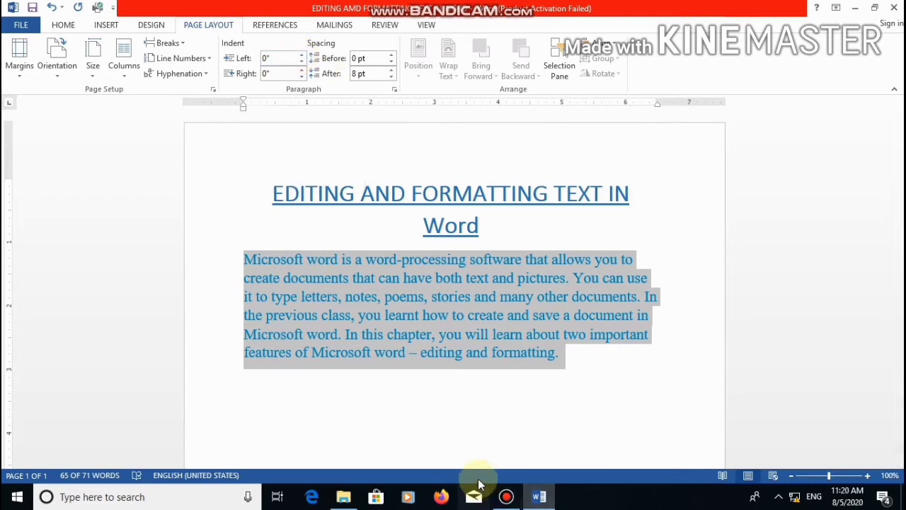
mouse_move(506, 499)
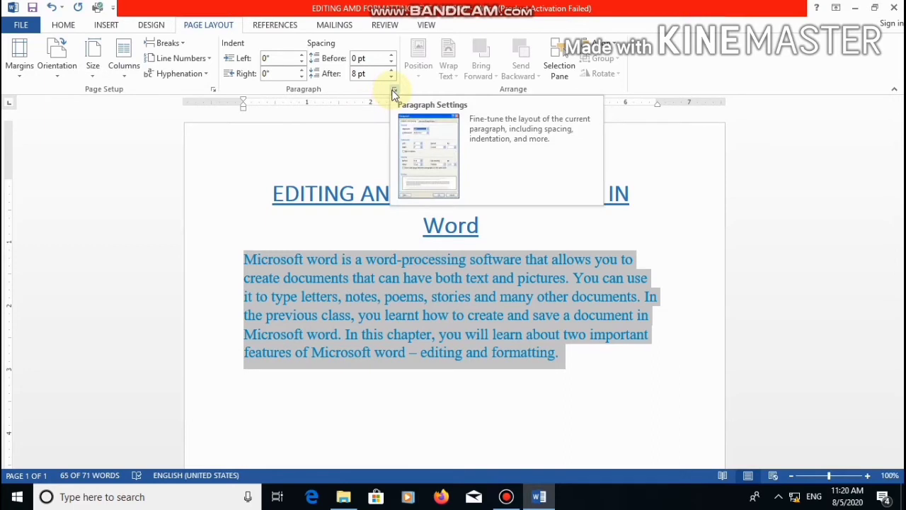
click(395, 92)
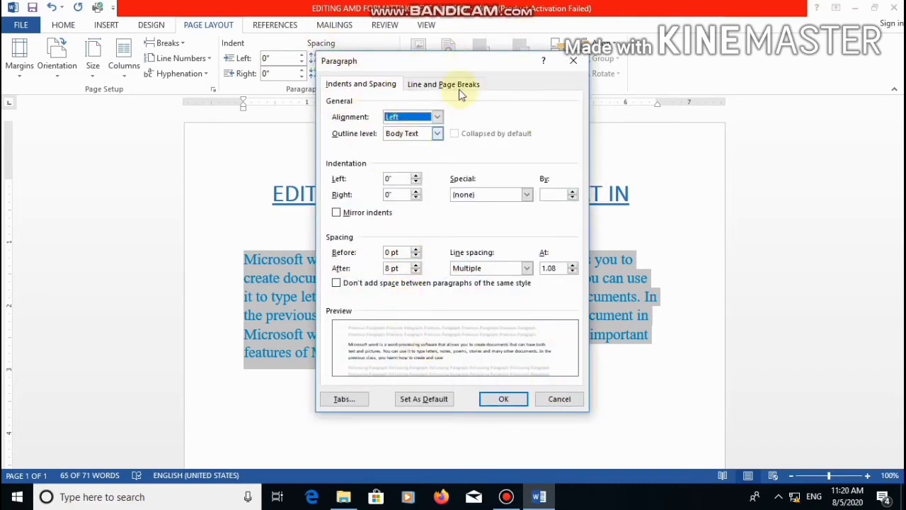
click(573, 60)
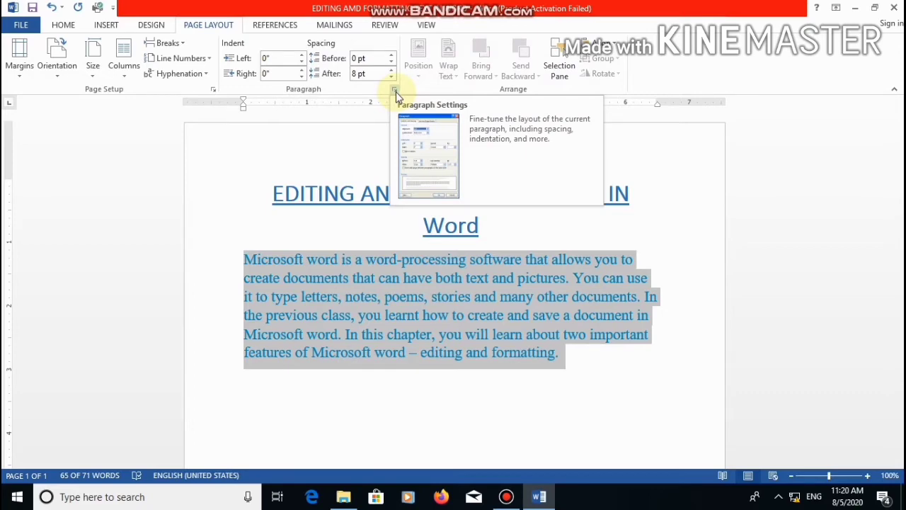
Set the selected body paragraph's left indent to 0.8" in the Paragraph settings and apply it
click(396, 91)
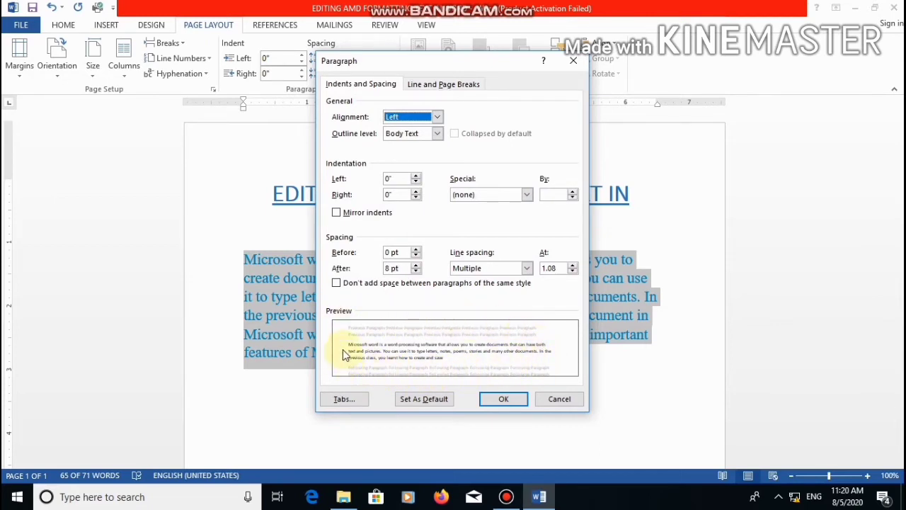
click(417, 177)
click(417, 176)
click(417, 176)
click(417, 177)
click(416, 176)
click(416, 177)
click(417, 176)
click(417, 176)
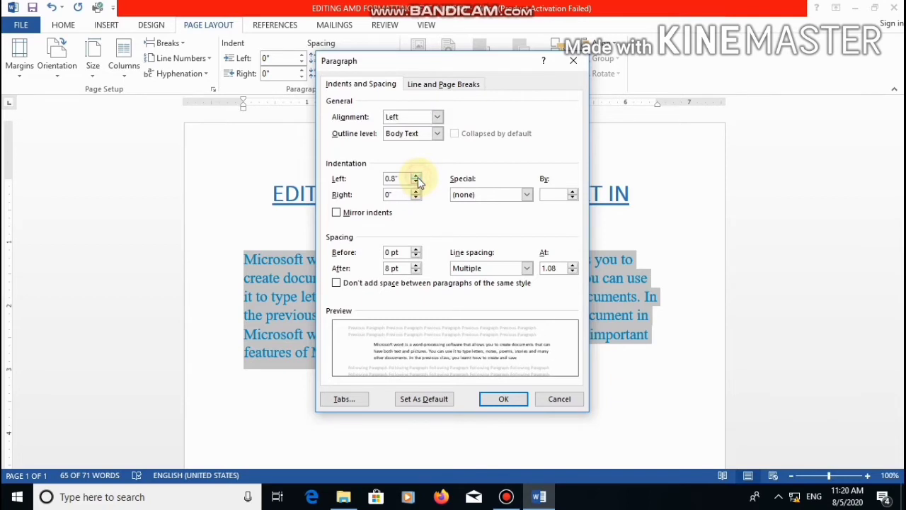
click(502, 401)
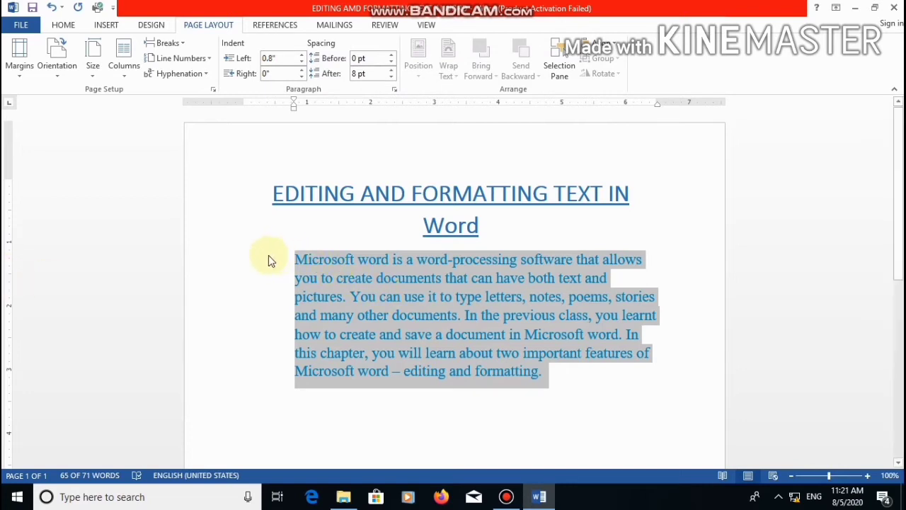
Reset the body paragraph's left indent to 0" in the Paragraph settings
click(394, 92)
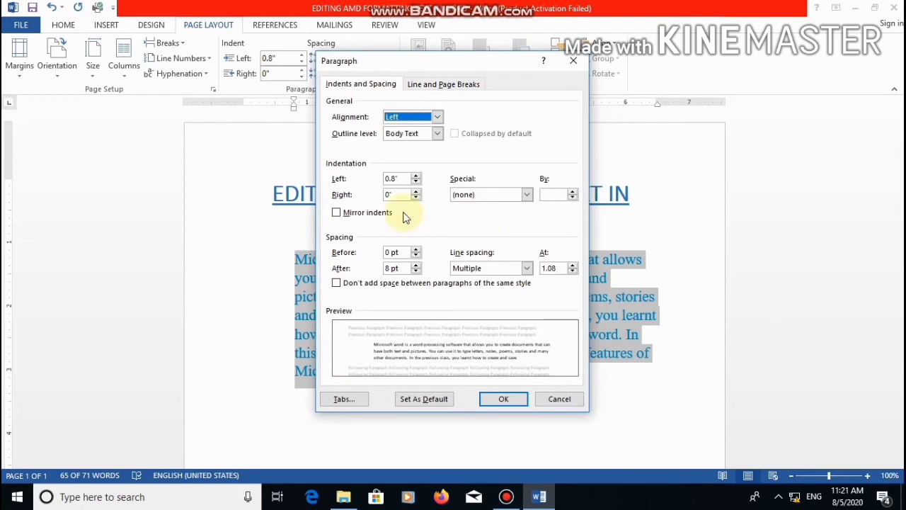
click(416, 182)
click(416, 183)
click(416, 183)
click(416, 183)
click(416, 183)
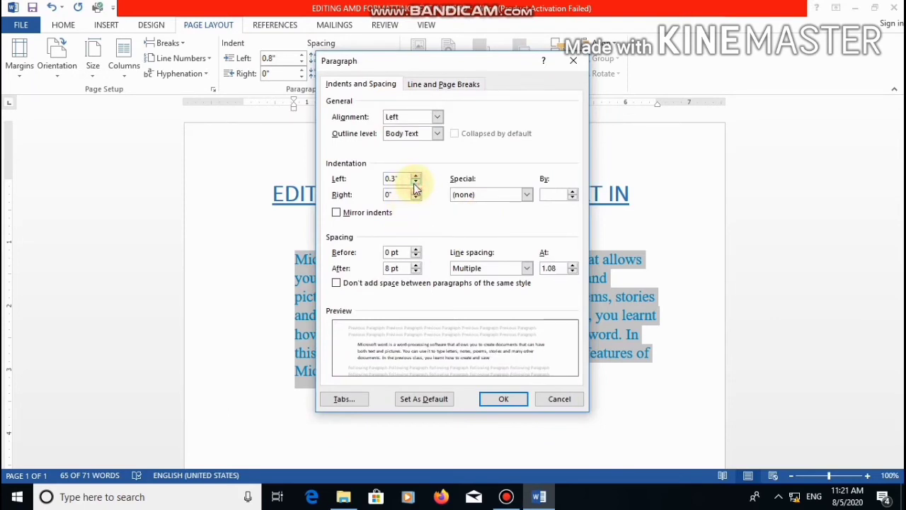
click(416, 184)
click(416, 184)
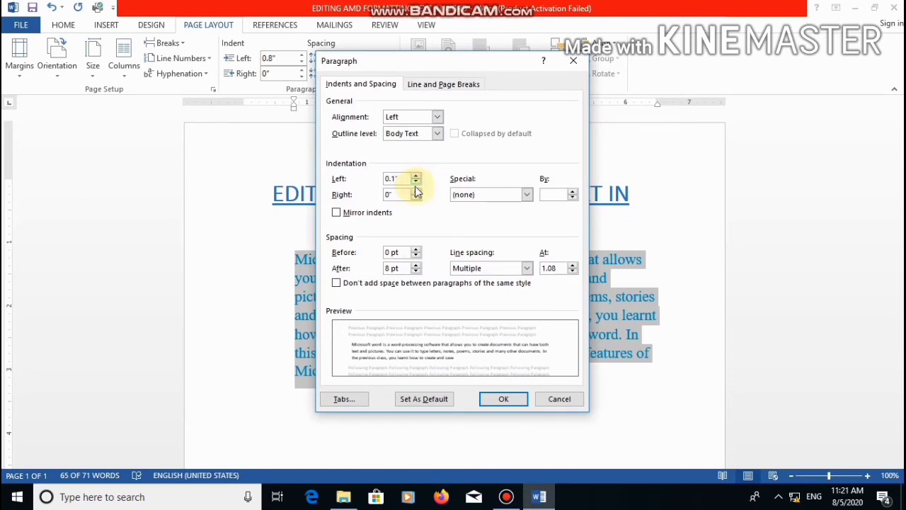
click(417, 184)
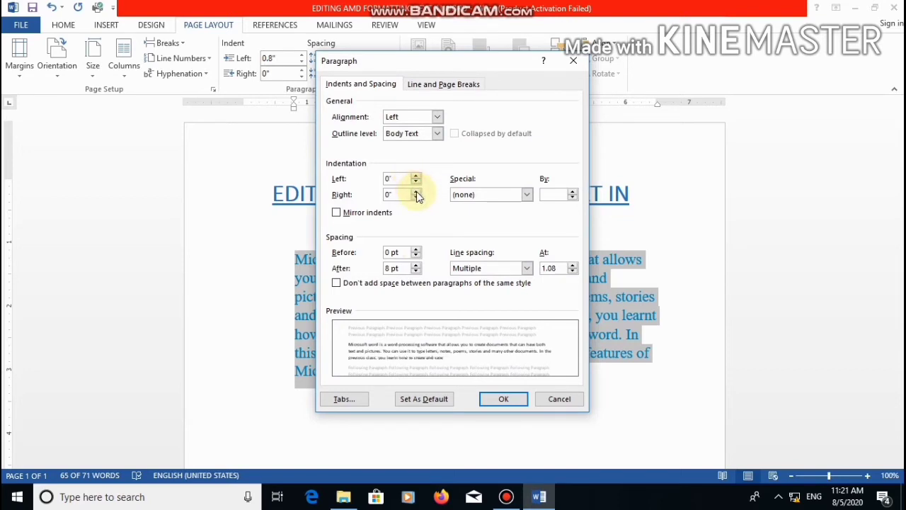
Set the body paragraph's right indent to 1" and apply the paragraph settings
click(416, 191)
click(416, 191)
click(416, 191)
click(416, 191)
click(416, 191)
click(417, 191)
click(416, 191)
click(416, 192)
click(416, 191)
click(416, 191)
click(503, 399)
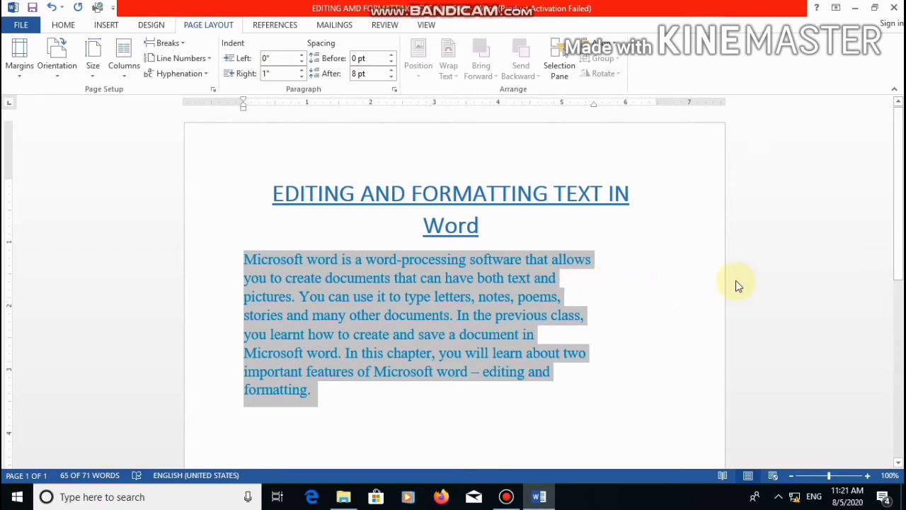
Reset the selected body paragraph's right indent to 0" in the Paragraph settings
click(394, 89)
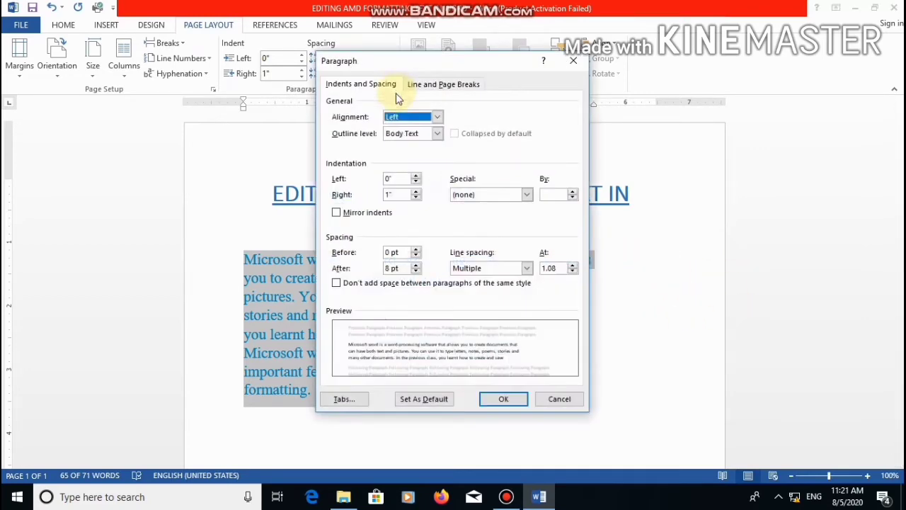
click(417, 192)
click(416, 197)
click(417, 198)
click(417, 197)
click(417, 197)
click(417, 197)
click(417, 197)
click(417, 198)
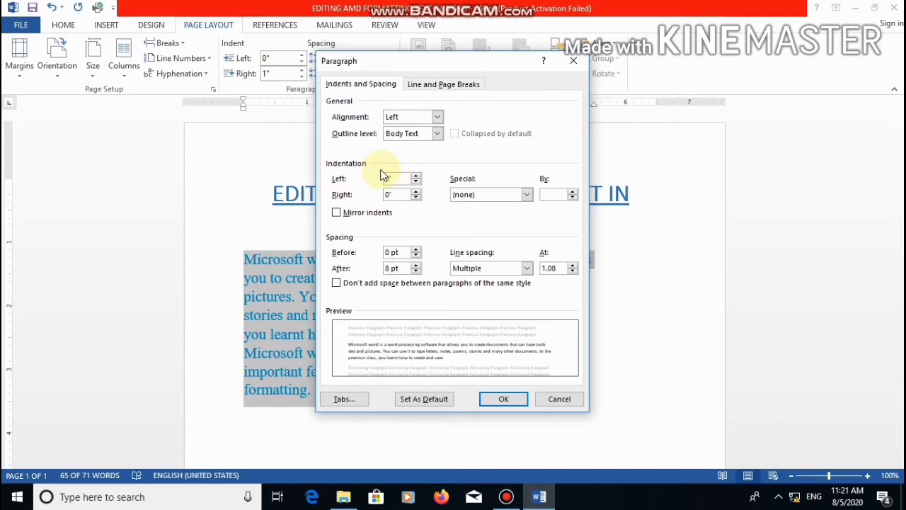
Give the body paragraph a first-line special indent of 0.5" and apply the paragraph settings
click(531, 199)
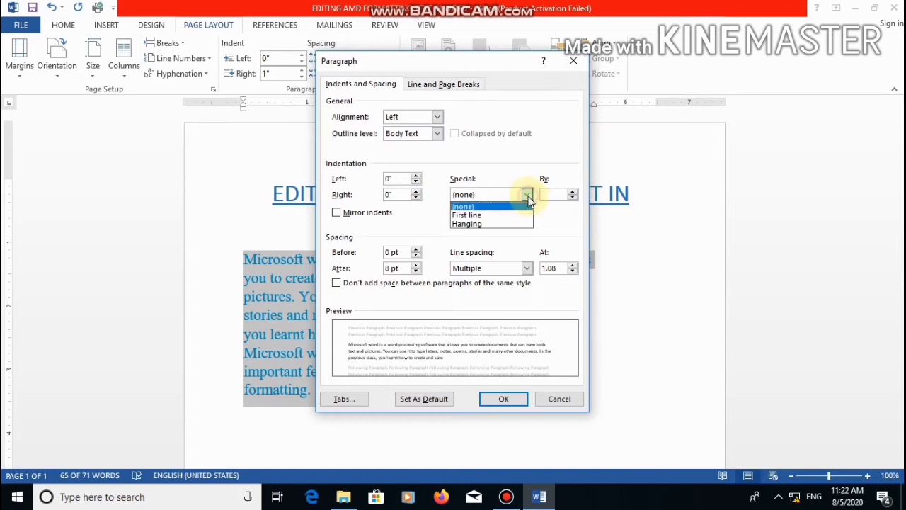
click(508, 215)
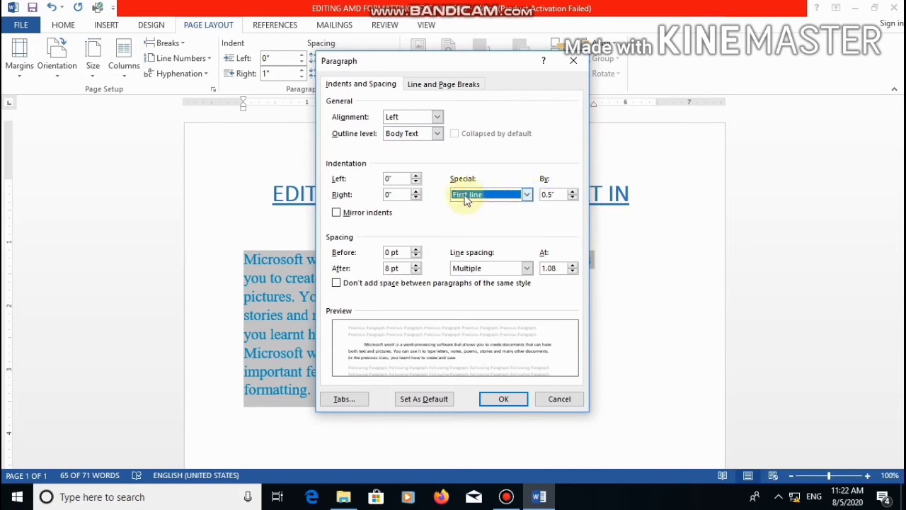
click(503, 399)
click(485, 414)
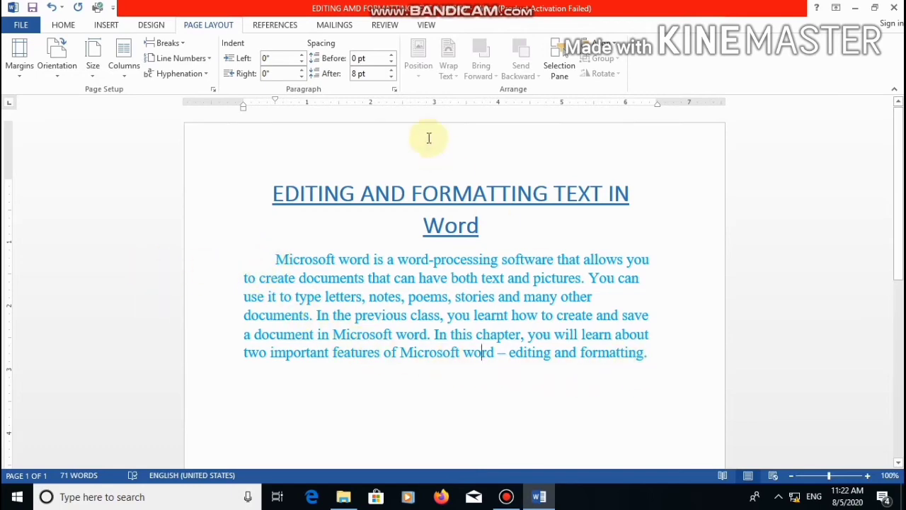
Change the body paragraph's special indentation to Hanging and apply it
click(395, 89)
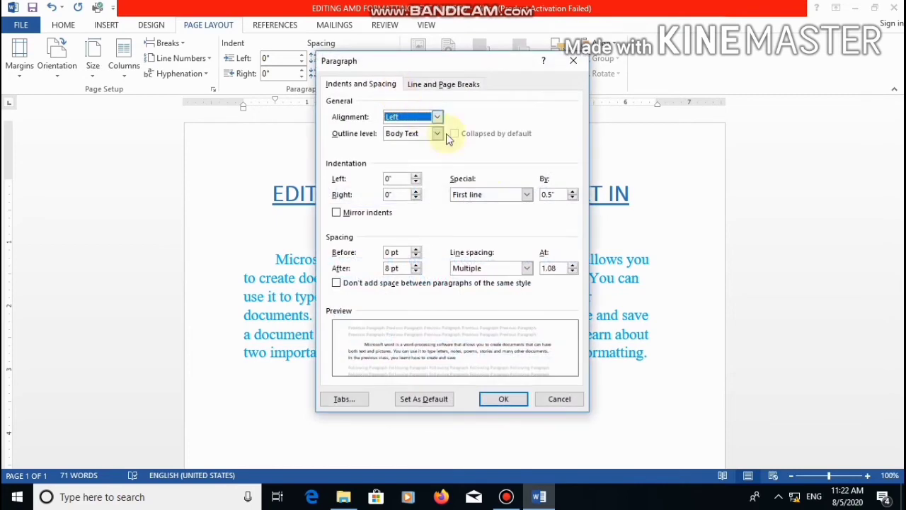
click(528, 196)
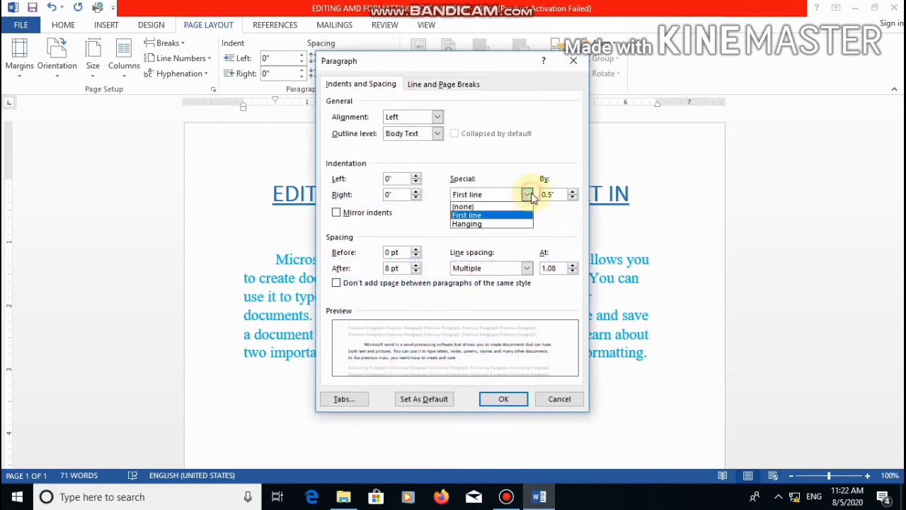
click(499, 226)
click(503, 401)
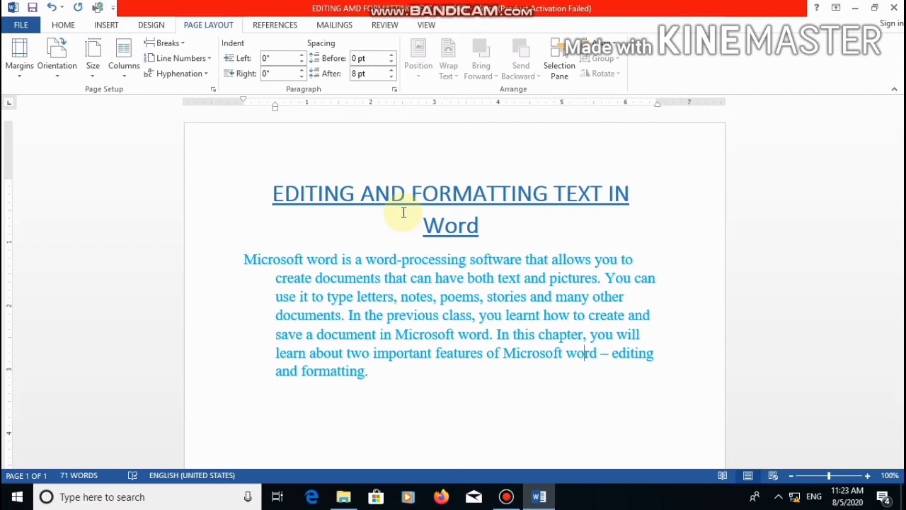
Select the whole body paragraph and set its line spacing to 1.5, then deselect the text
drag(242, 260, 392, 383)
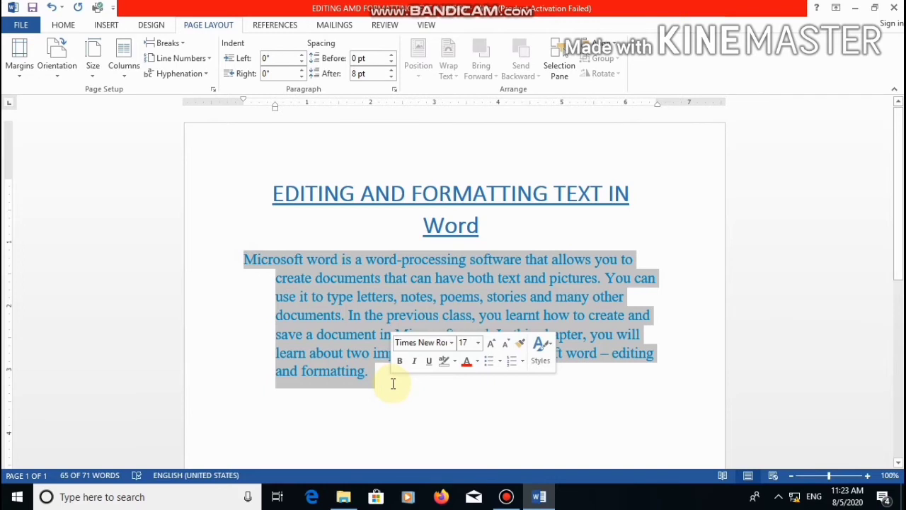
click(63, 25)
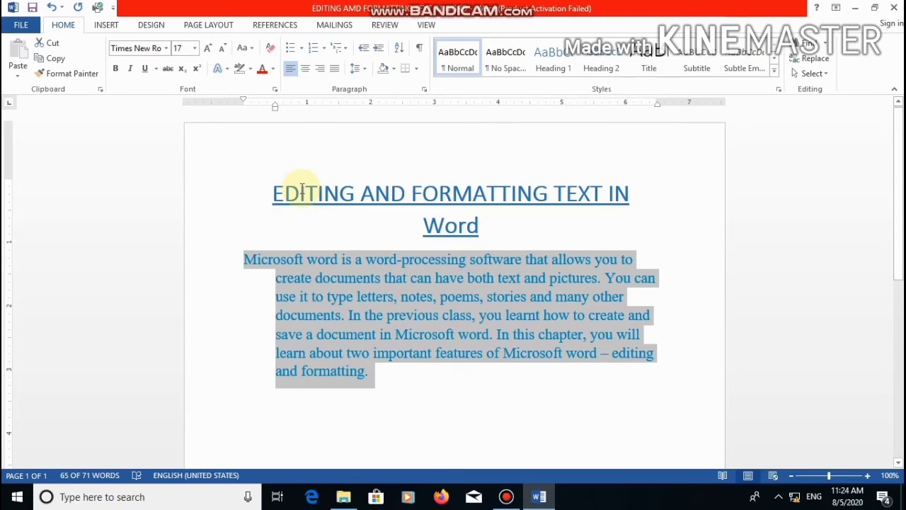
mouse_move(500, 497)
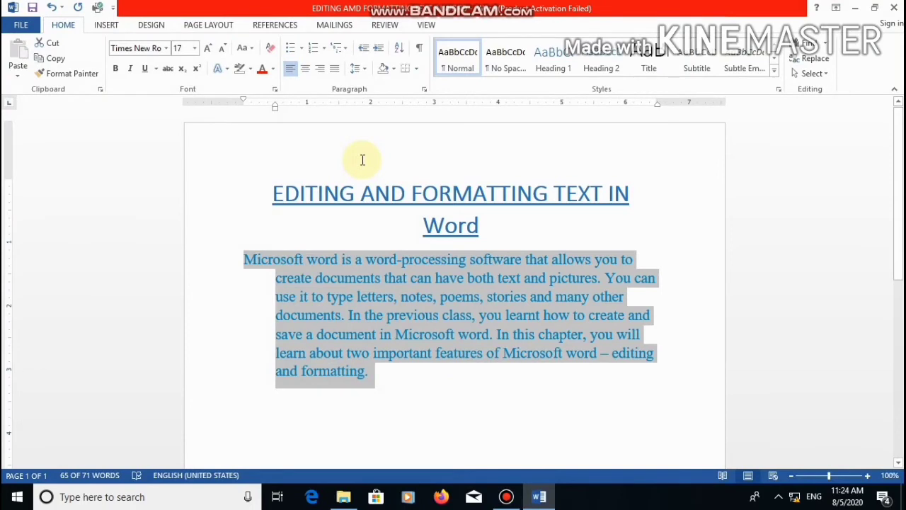
click(365, 69)
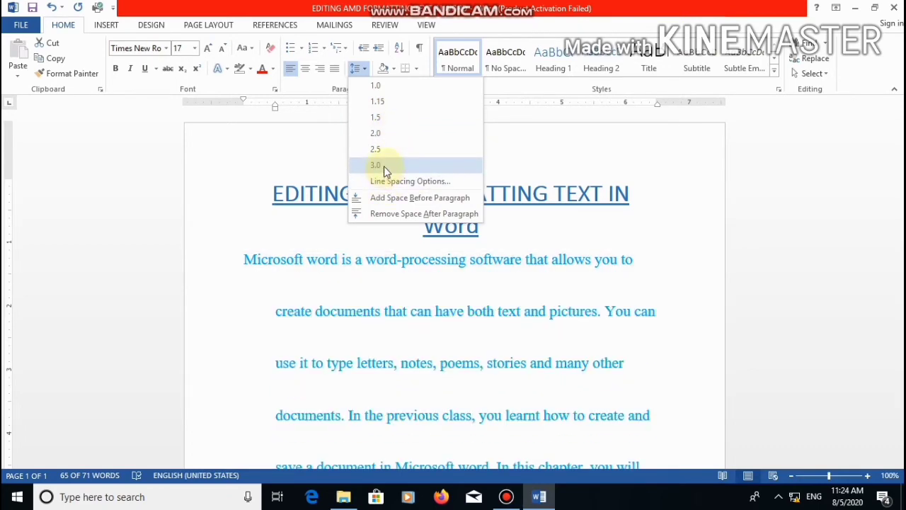
click(379, 119)
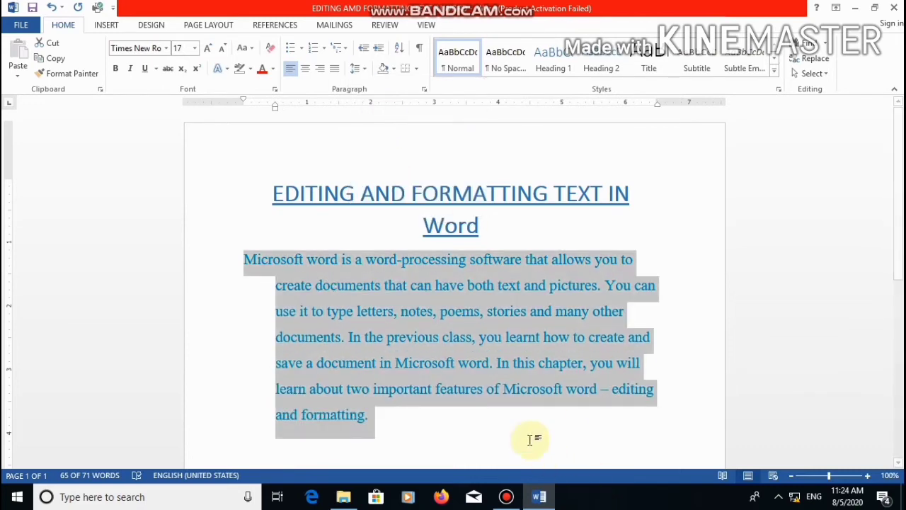
click(516, 427)
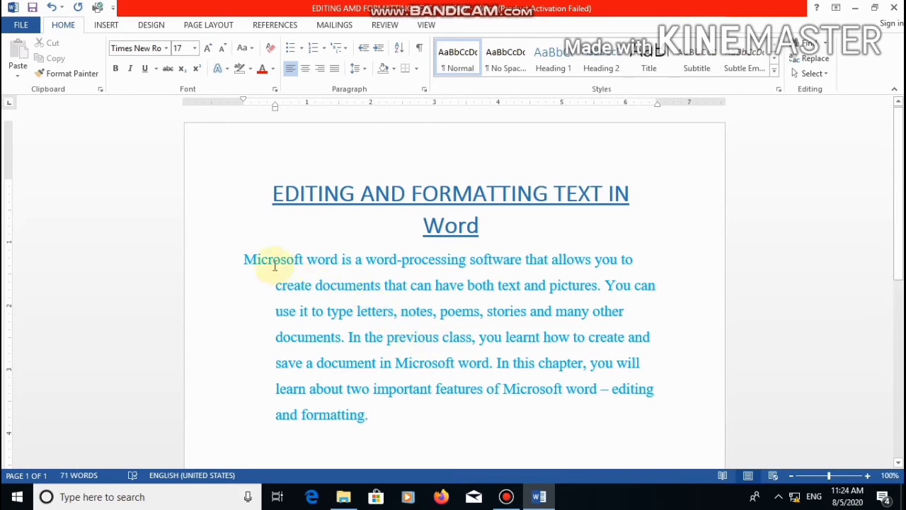
Reselect the body paragraph and preview the available line spacing options without changing the current one
drag(245, 253, 417, 434)
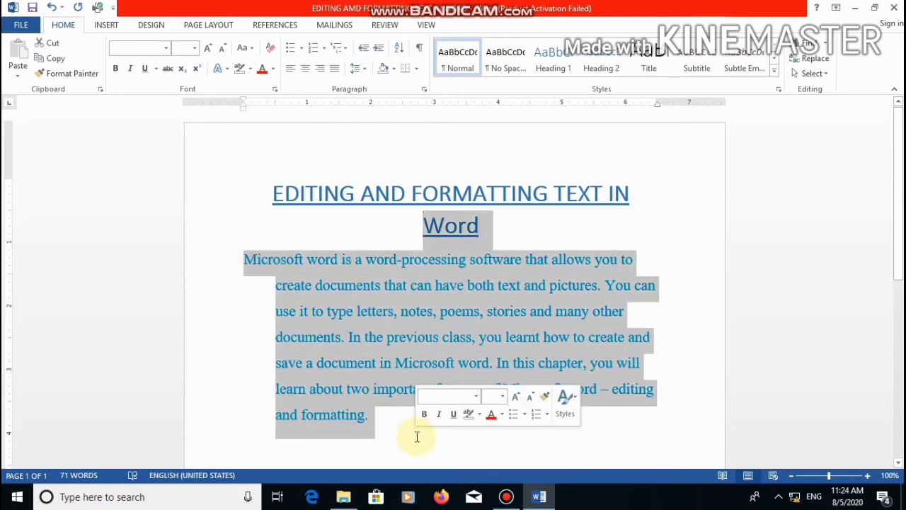
click(417, 436)
drag(246, 262, 390, 425)
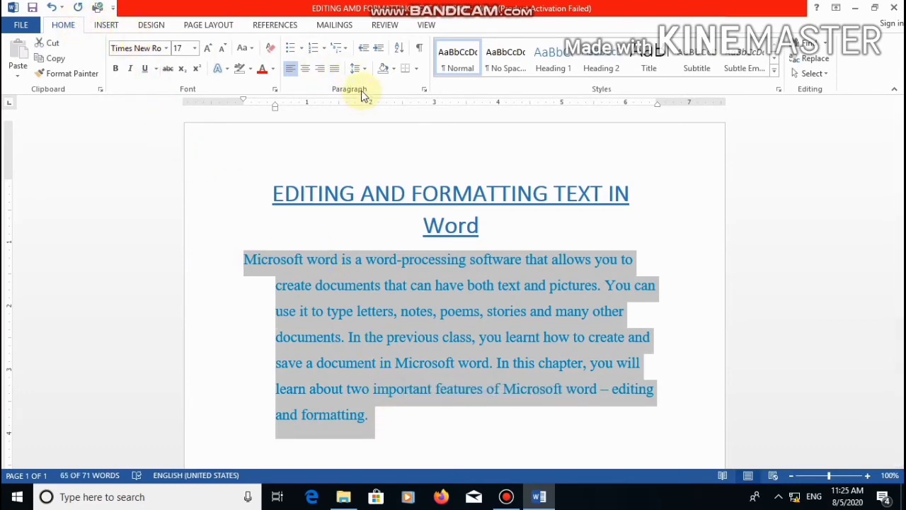
click(363, 71)
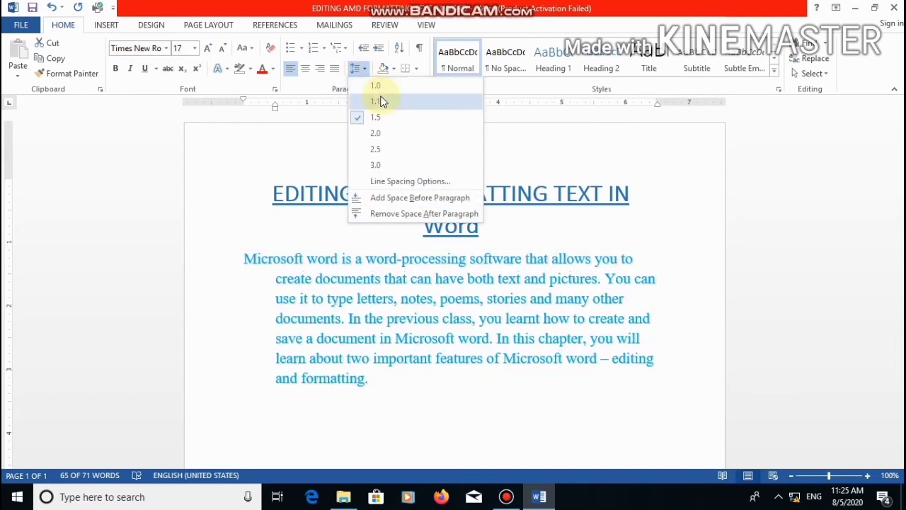
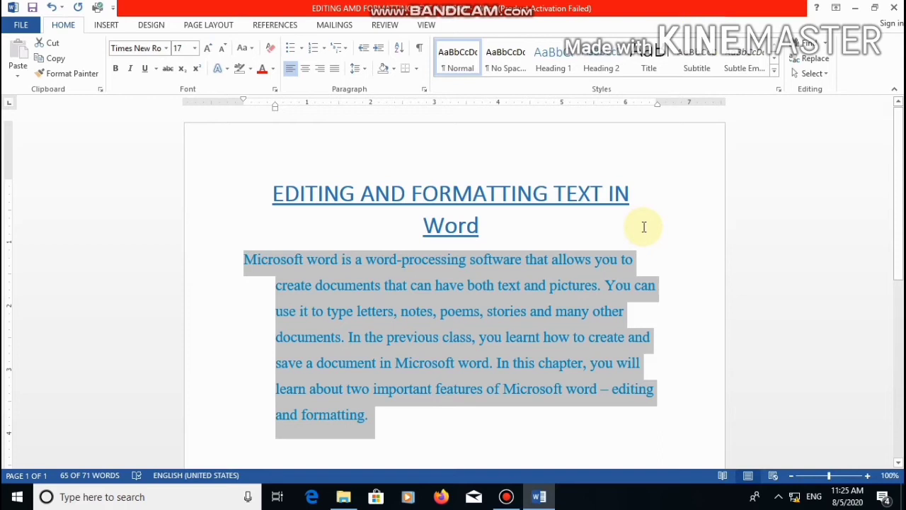
click(644, 227)
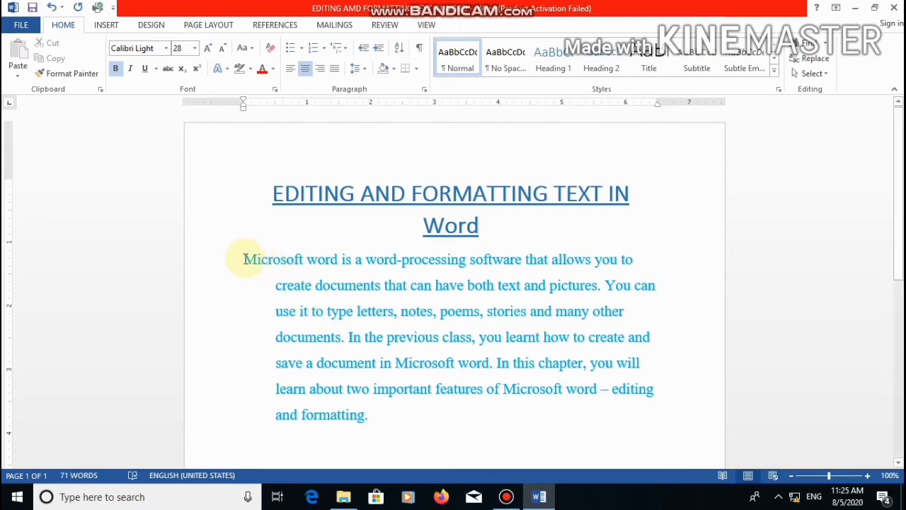
Copy the entire body paragraph and paste the duplicate as a new paragraph directly below the original
drag(245, 259, 398, 417)
key(ctrl+c)
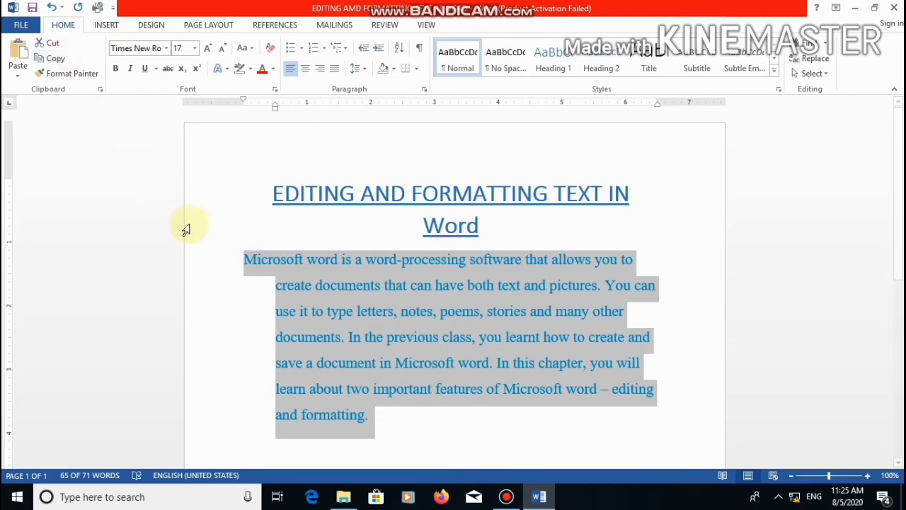
scroll(408, 290, down, 5)
click(287, 280)
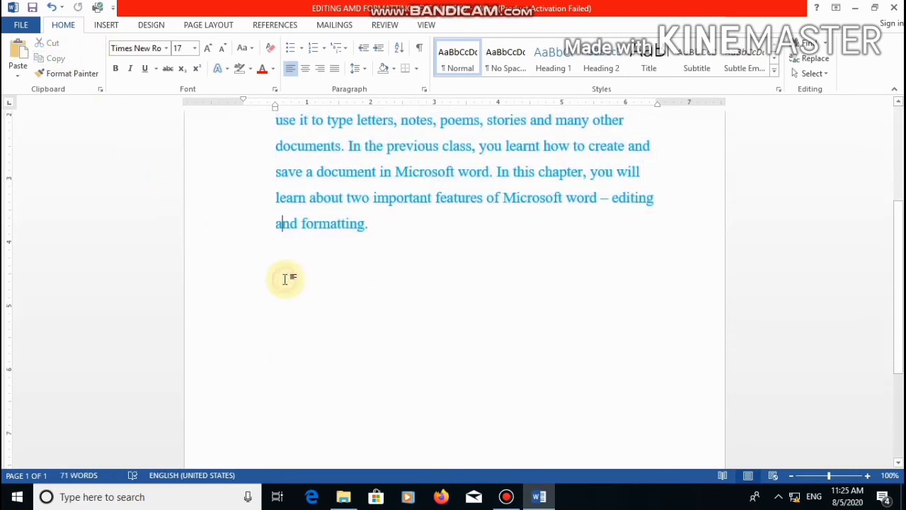
click(391, 222)
key(Return)
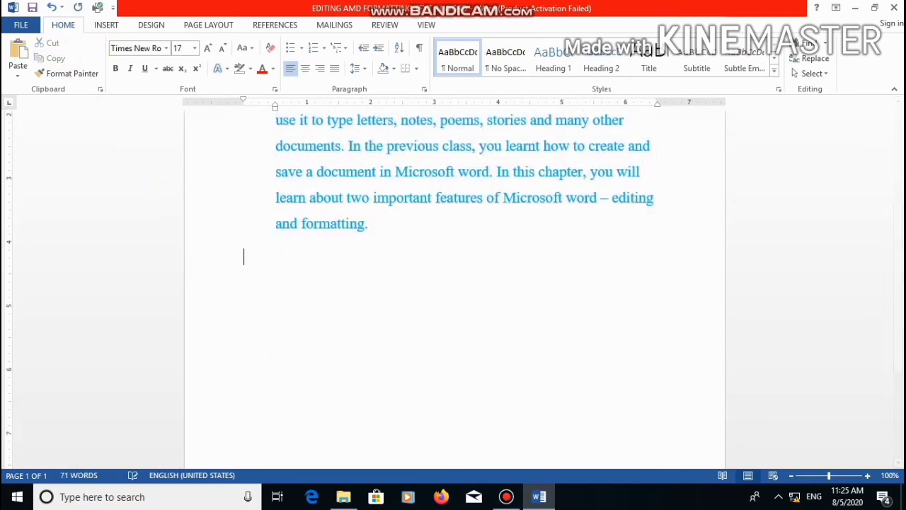
click(19, 50)
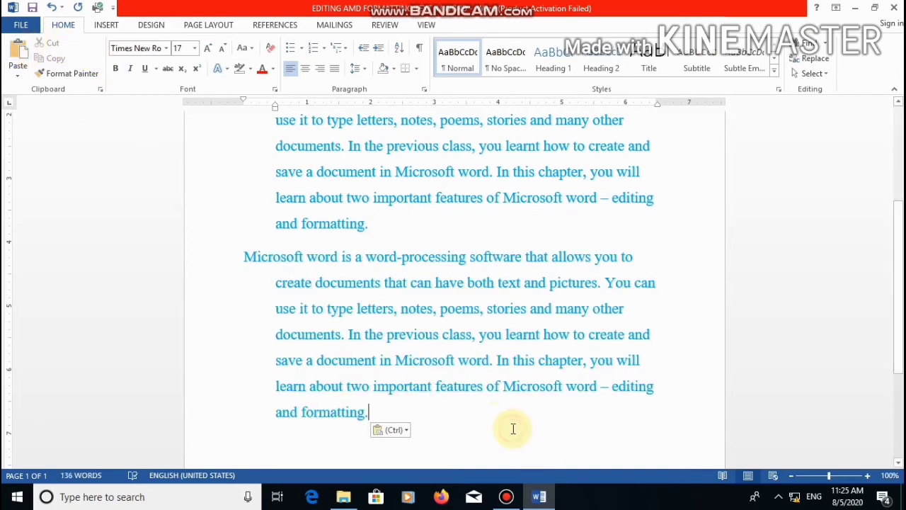
Select the pasted second paragraph and set its spacing after to 36 pt
scroll(513, 428, up, 4)
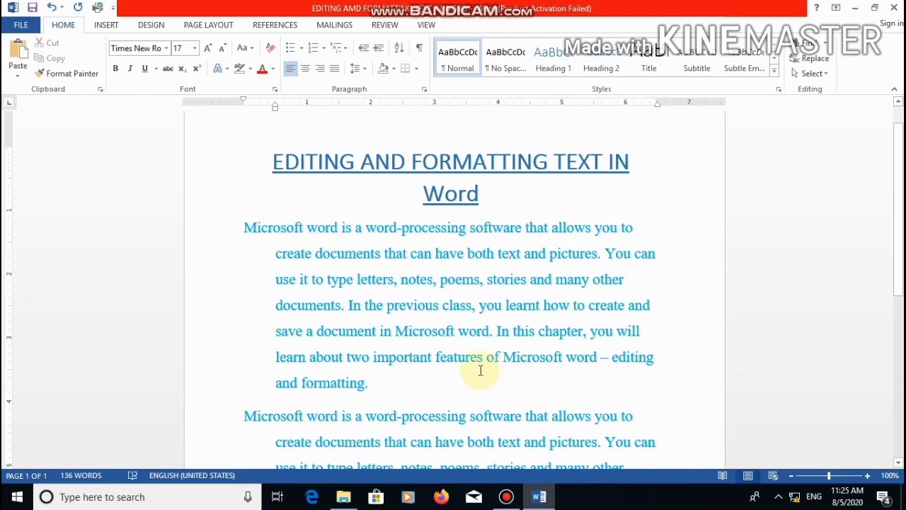
scroll(465, 349, down, 2)
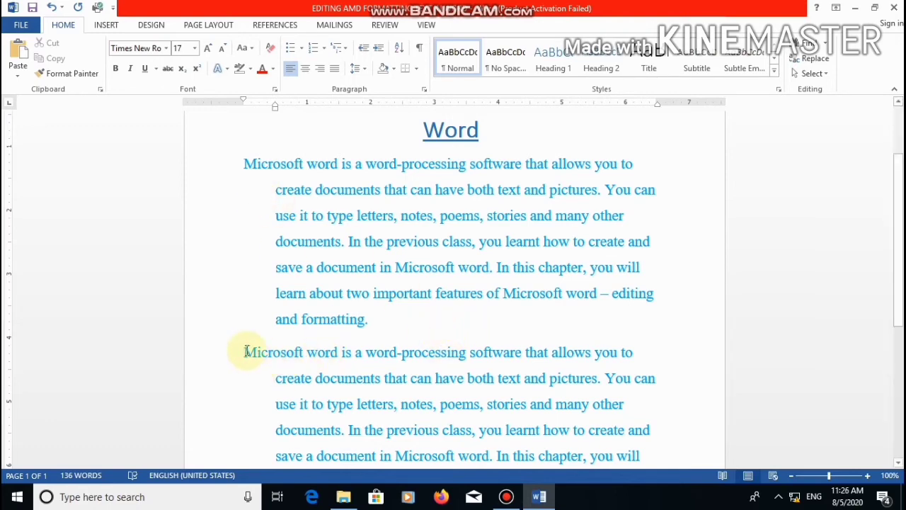
drag(243, 351, 384, 263)
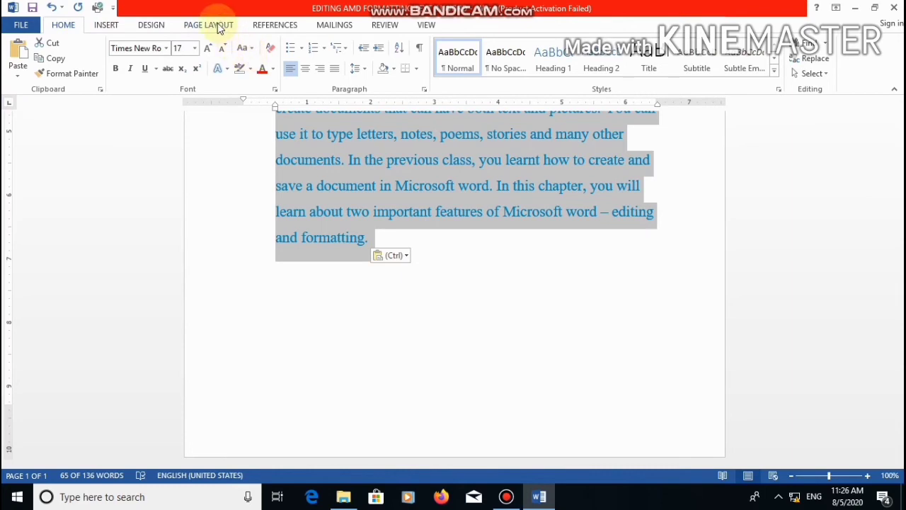
click(219, 29)
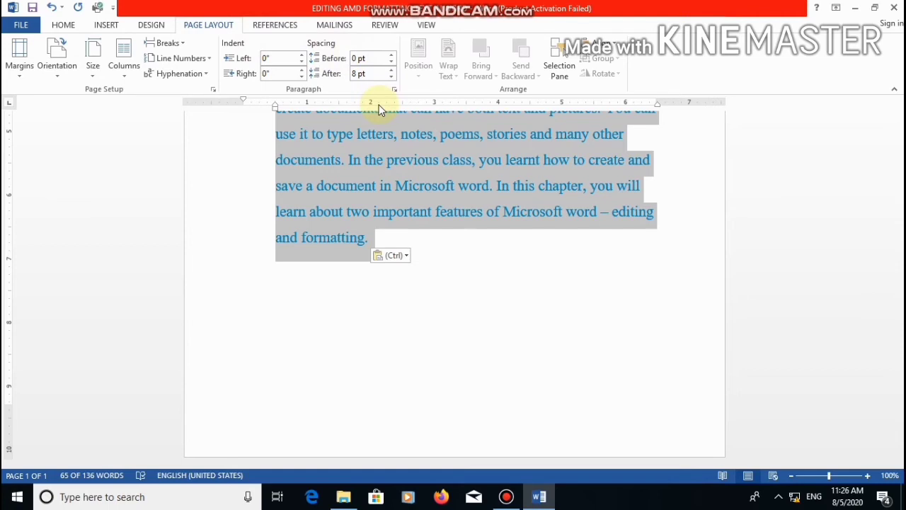
click(390, 70)
click(391, 71)
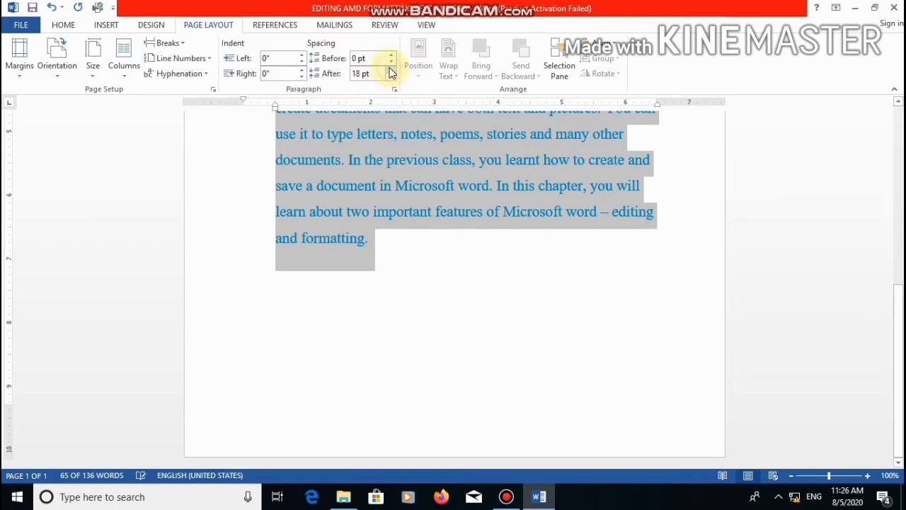
click(391, 71)
click(391, 71)
click(391, 71)
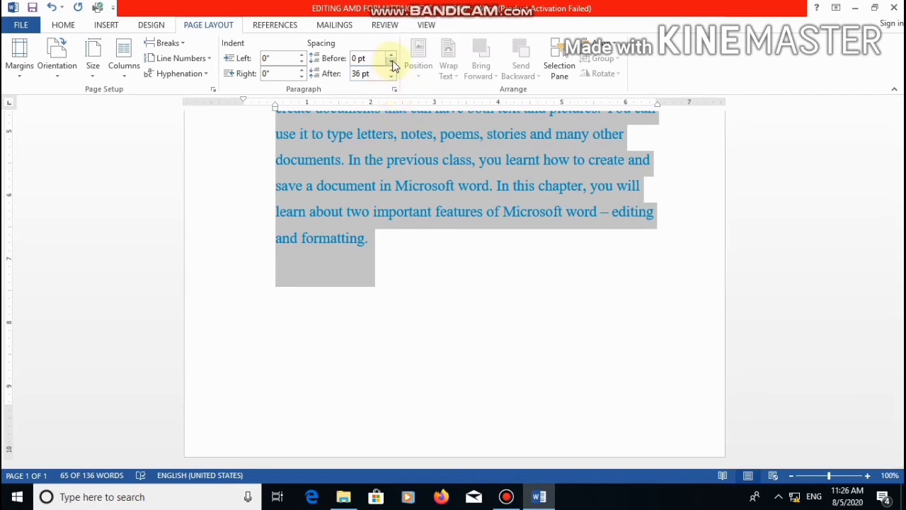
Set the second paragraph's spacing before to 78 pt and deselect the text
click(392, 55)
click(392, 56)
click(391, 55)
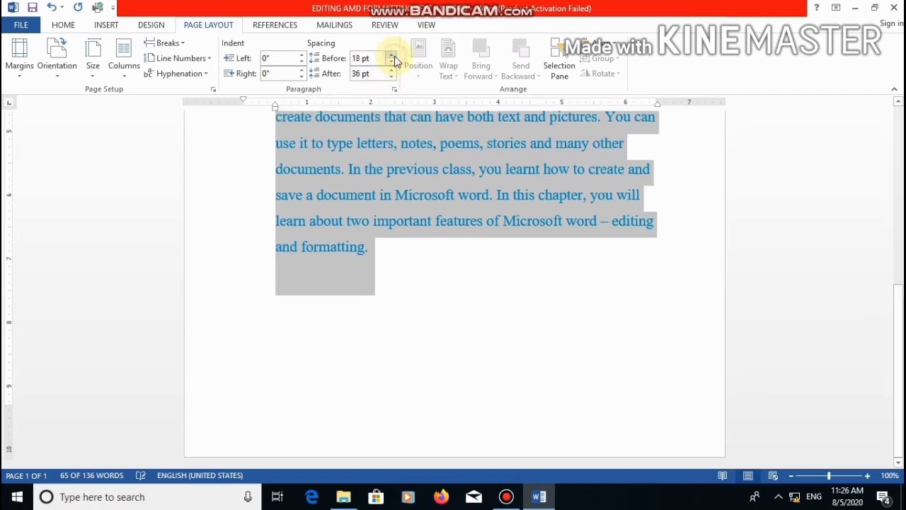
click(392, 56)
click(392, 55)
scroll(429, 160, up, 4)
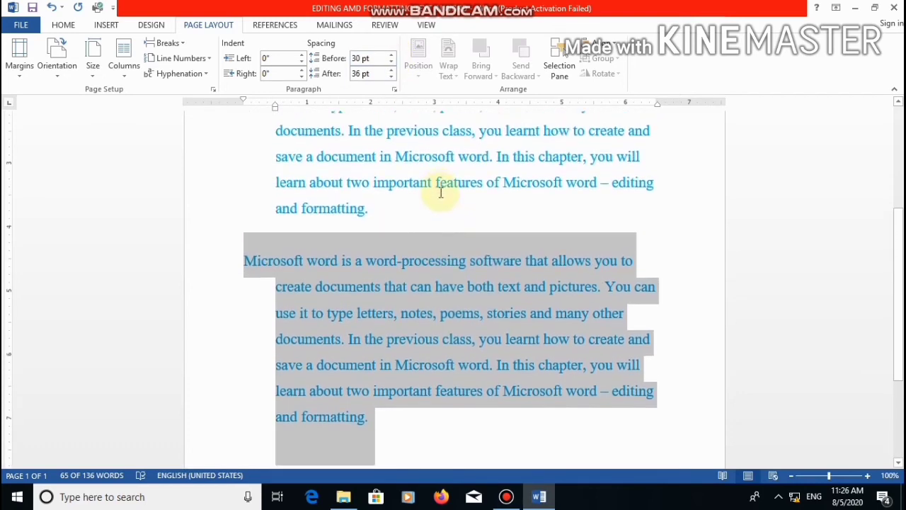
click(392, 56)
click(392, 55)
click(392, 55)
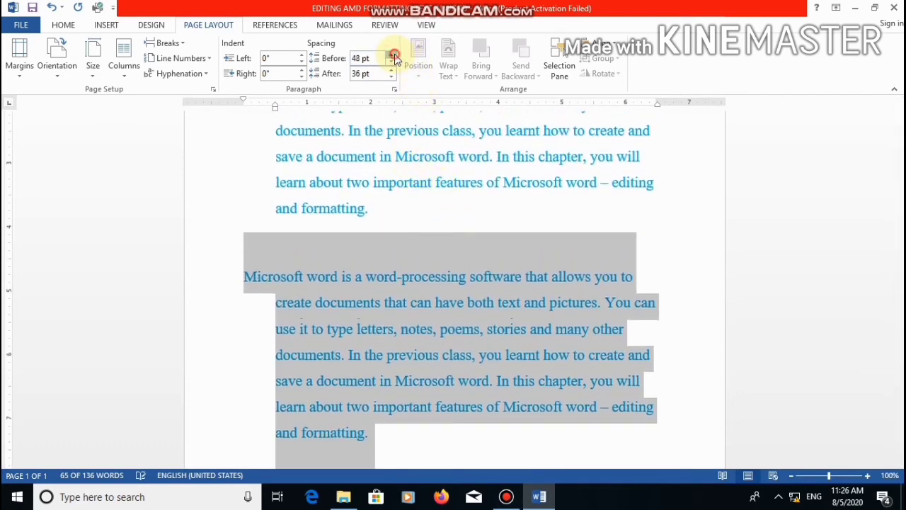
click(392, 55)
click(392, 55)
click(392, 55)
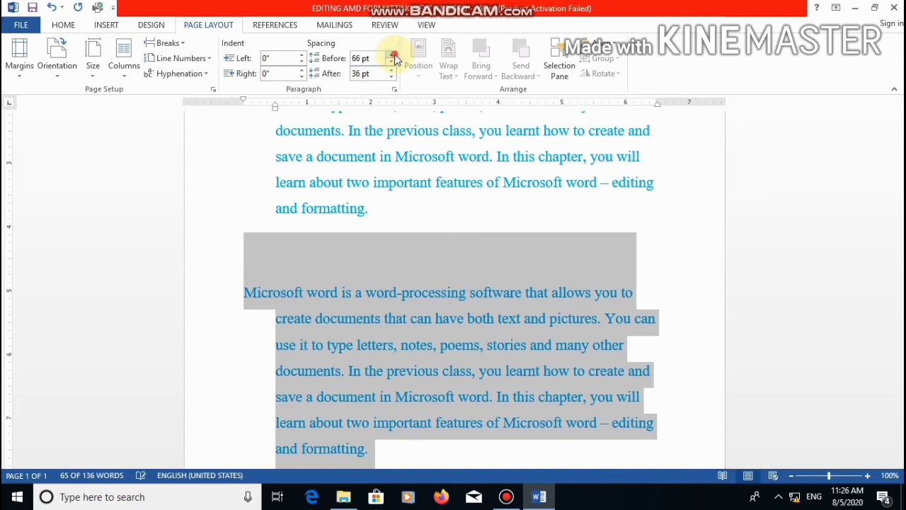
click(392, 55)
click(392, 55)
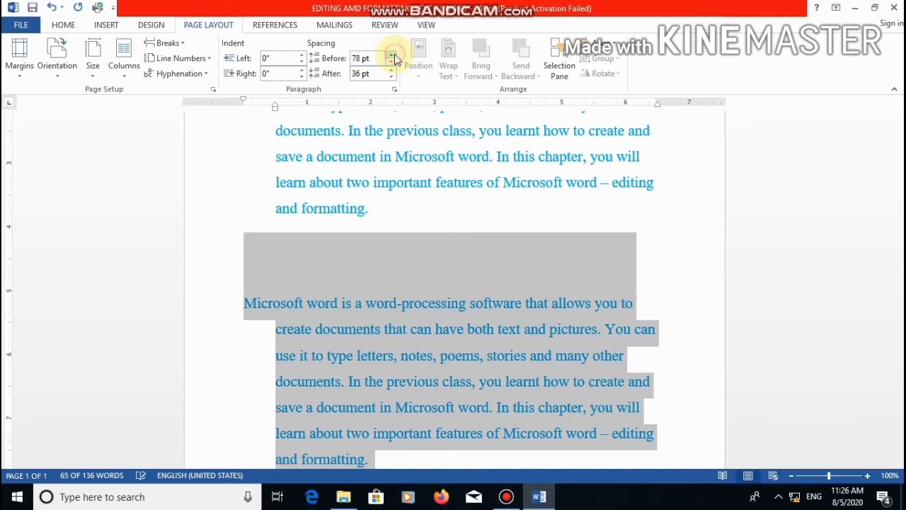
click(692, 245)
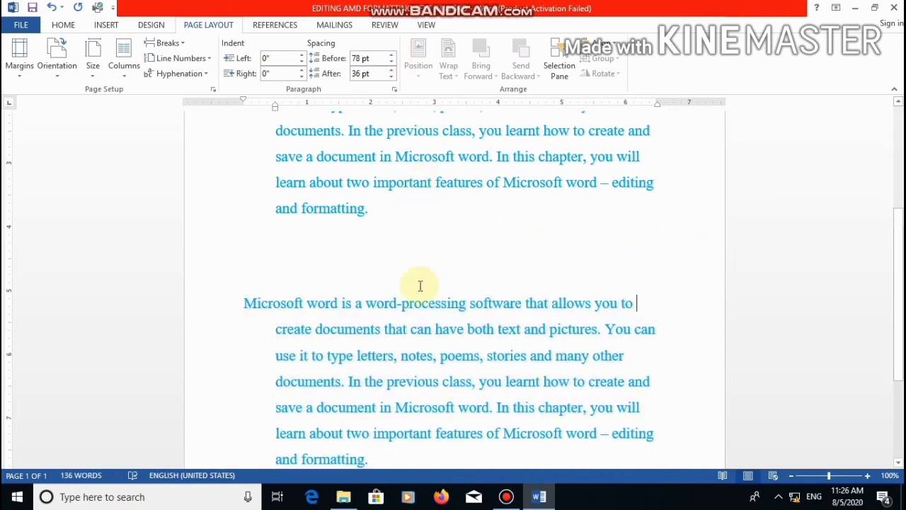
Select the second body paragraph, set its spacing before to 12 pt and deselect the text
scroll(368, 301, down, 3)
scroll(349, 206, up, 2)
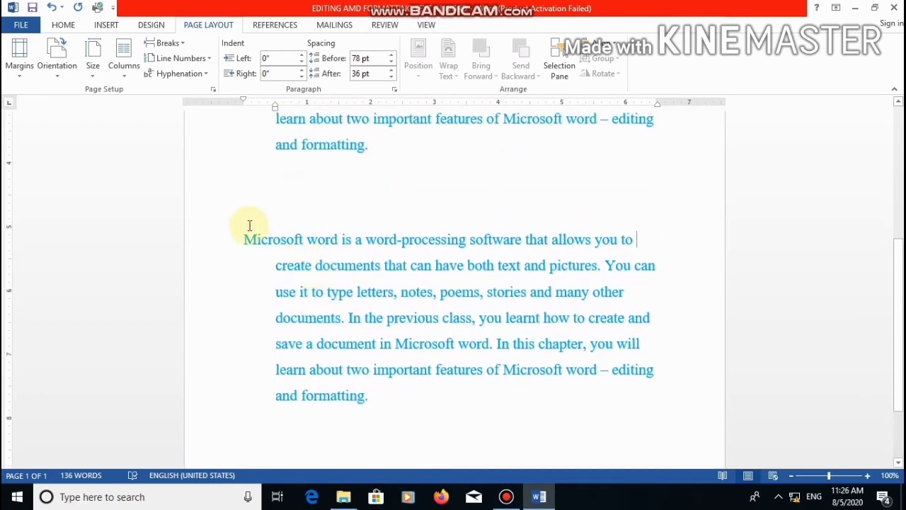
drag(248, 225, 450, 424)
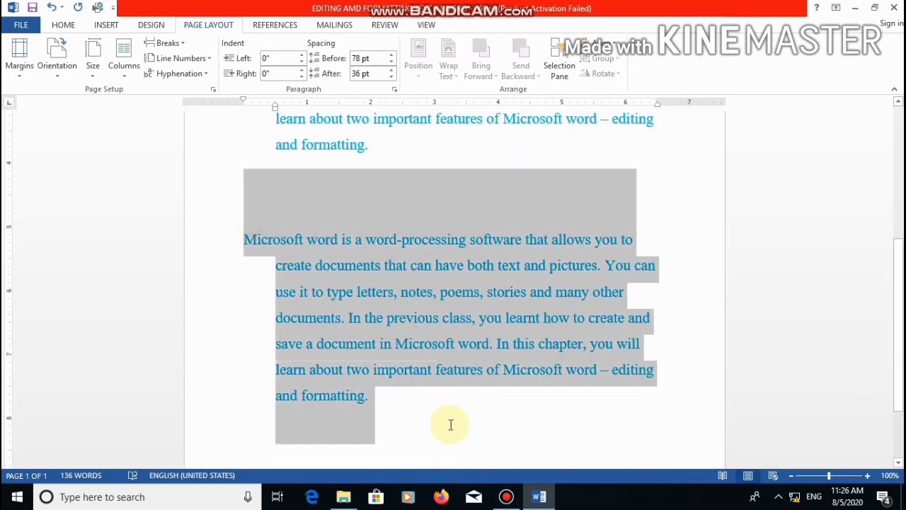
click(392, 62)
click(392, 62)
click(392, 63)
click(391, 62)
click(392, 62)
click(391, 62)
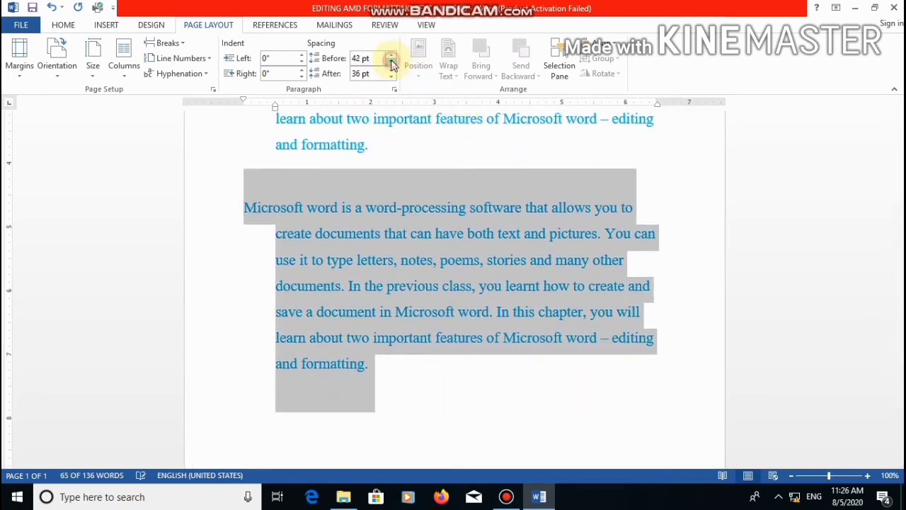
click(391, 62)
click(391, 62)
click(391, 62)
click(391, 63)
click(391, 62)
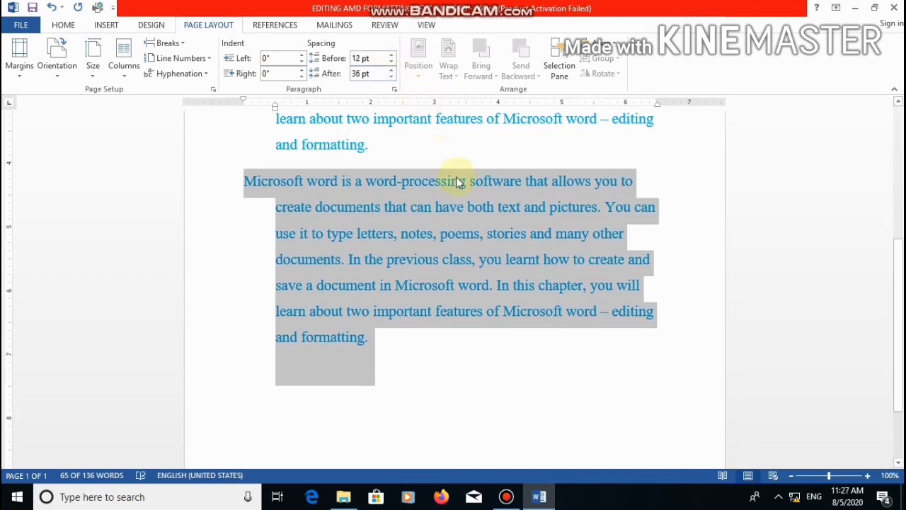
click(530, 159)
Select the first body paragraph and set its spacing after to 72 pt
scroll(531, 160, up, 3)
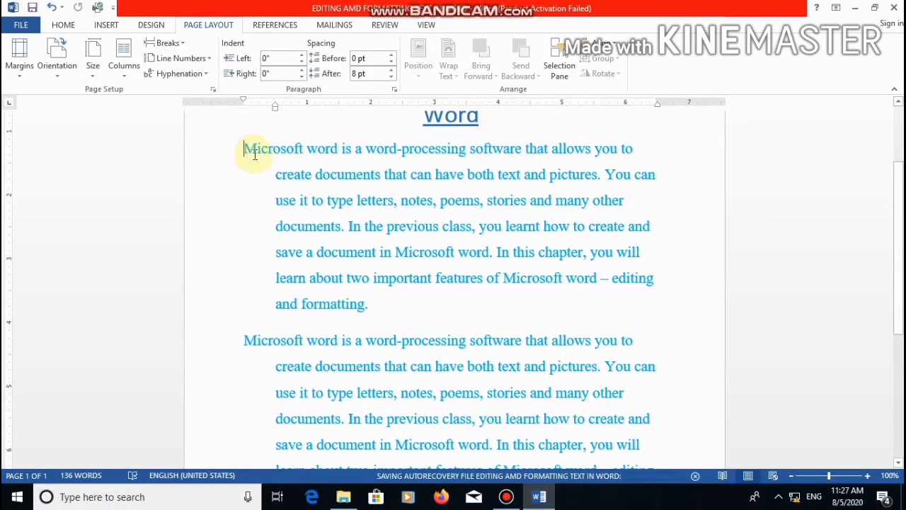
drag(244, 147, 403, 316)
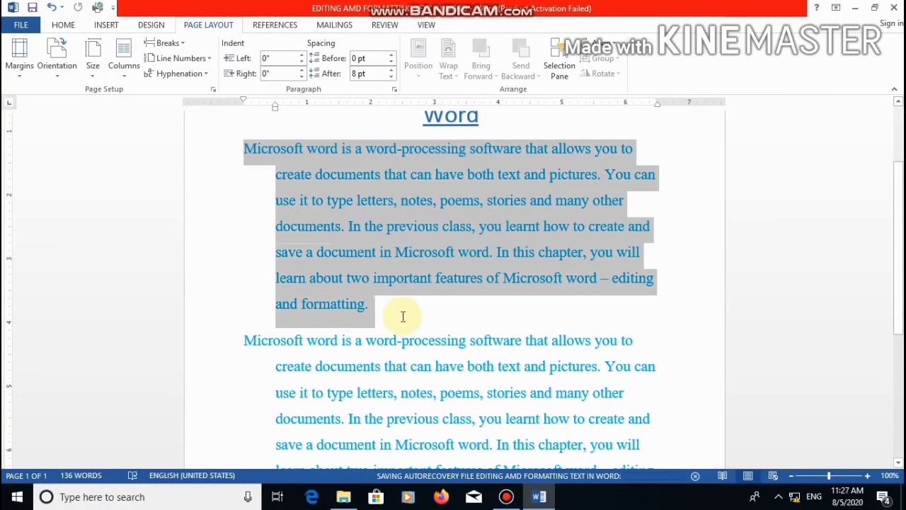
click(392, 70)
click(391, 71)
click(392, 70)
click(392, 70)
click(391, 70)
click(391, 70)
click(392, 70)
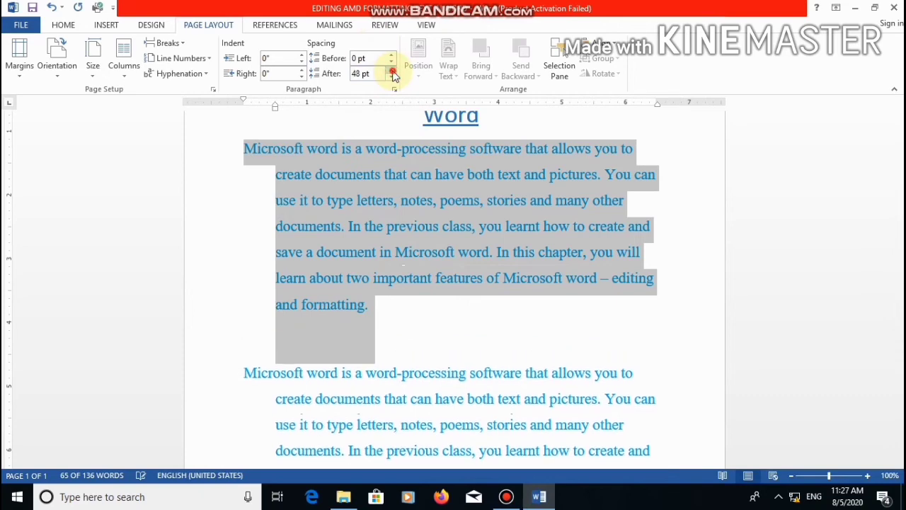
click(391, 70)
click(391, 70)
click(392, 70)
click(392, 70)
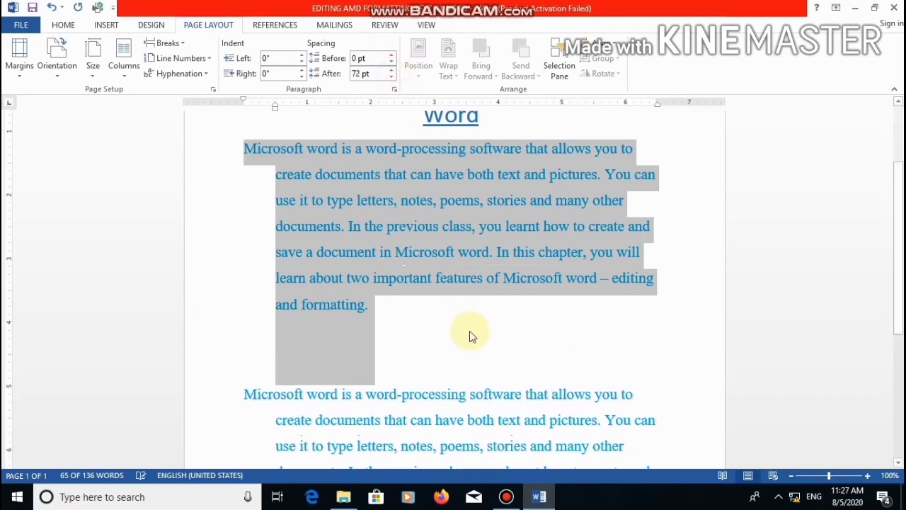
Undo the last two increases of the first paragraph's spacing after and deselect the text
click(48, 7)
click(47, 7)
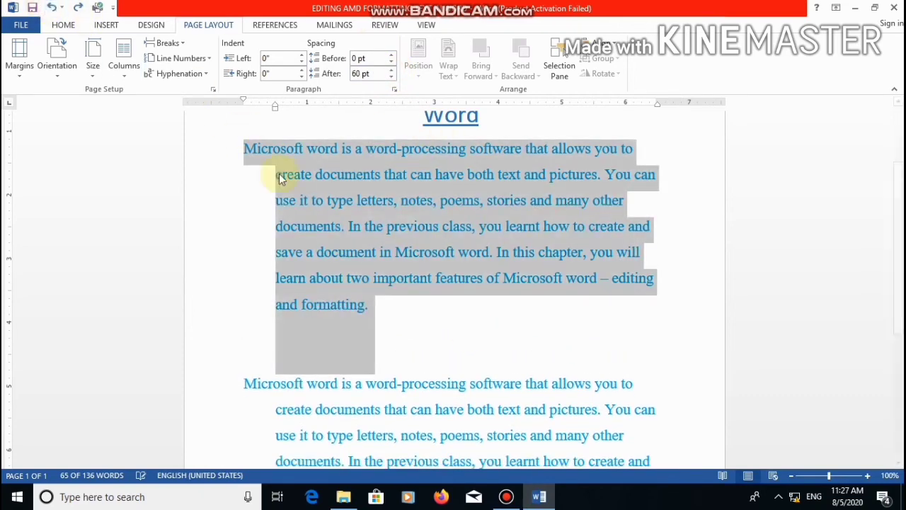
click(440, 323)
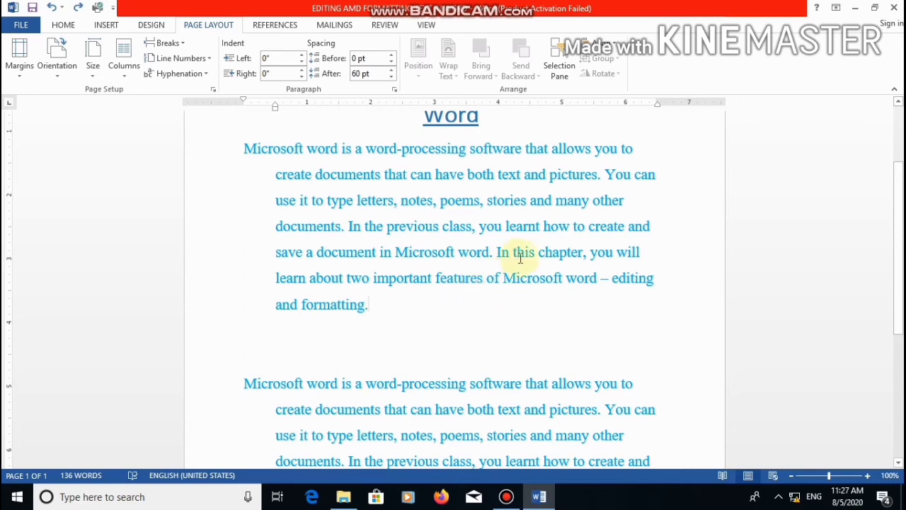
Select the whole document, including the heading, and lay it out in two columns
scroll(546, 276, up, 3)
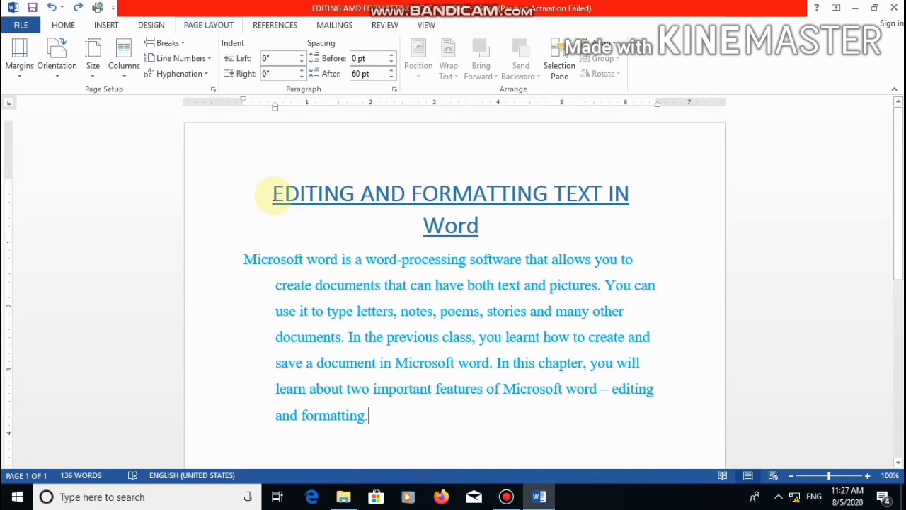
key(ctrl+a)
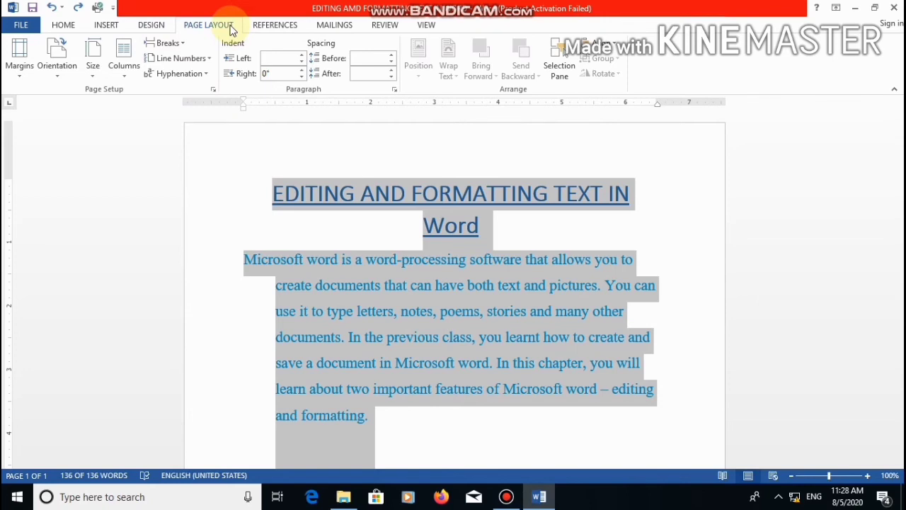
click(124, 78)
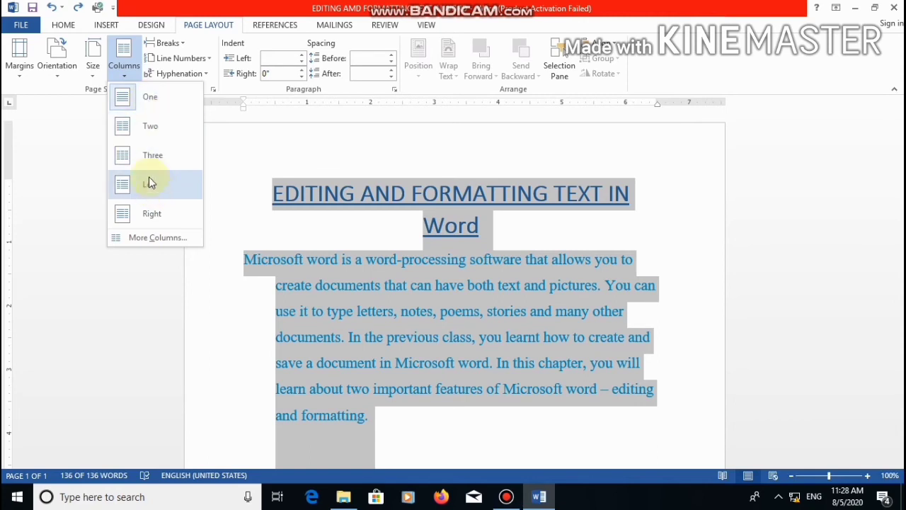
click(141, 129)
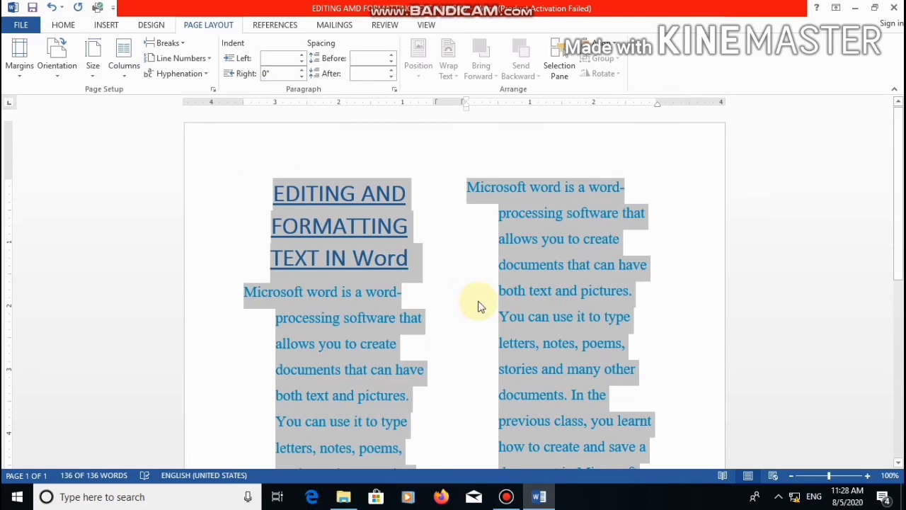
Deselect the text and examine how the heading and both paragraphs flow through the two-column layout
scroll(478, 306, down, 1)
scroll(478, 305, down, 3)
scroll(478, 305, down, 2)
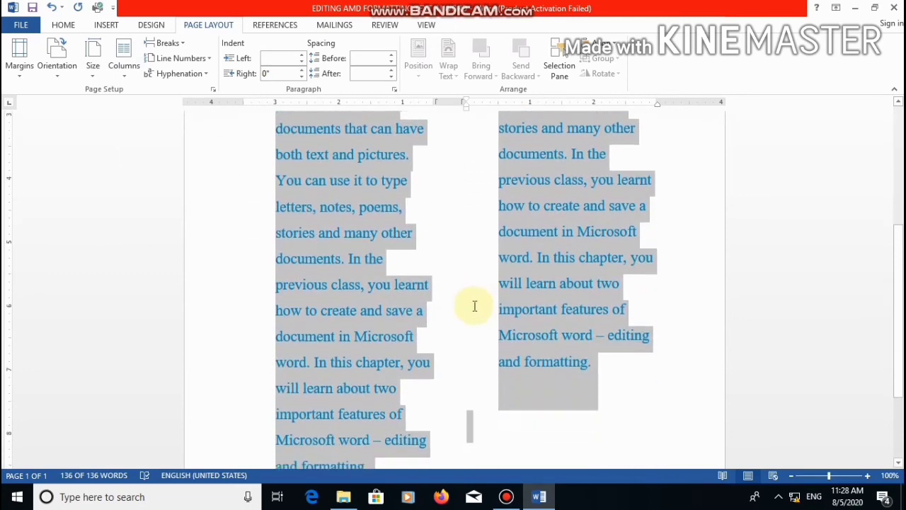
scroll(481, 316, up, 4)
scroll(481, 320, up, 2)
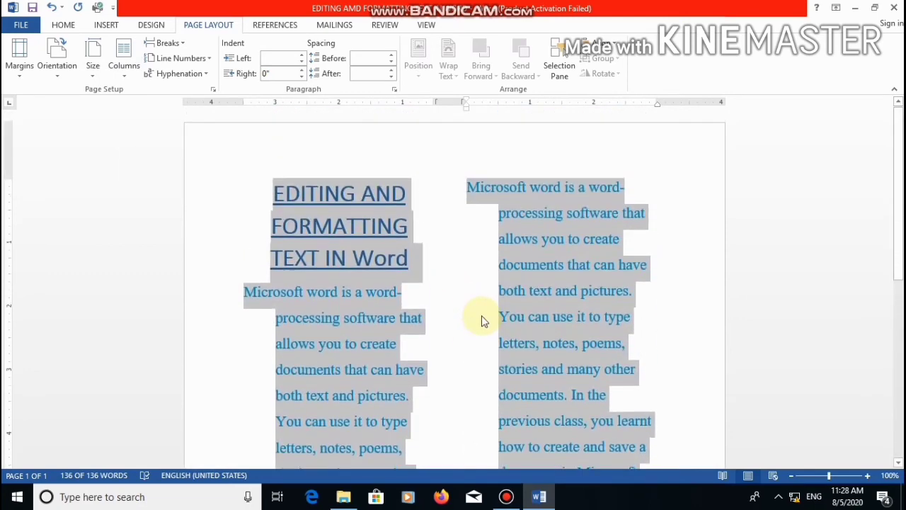
click(705, 198)
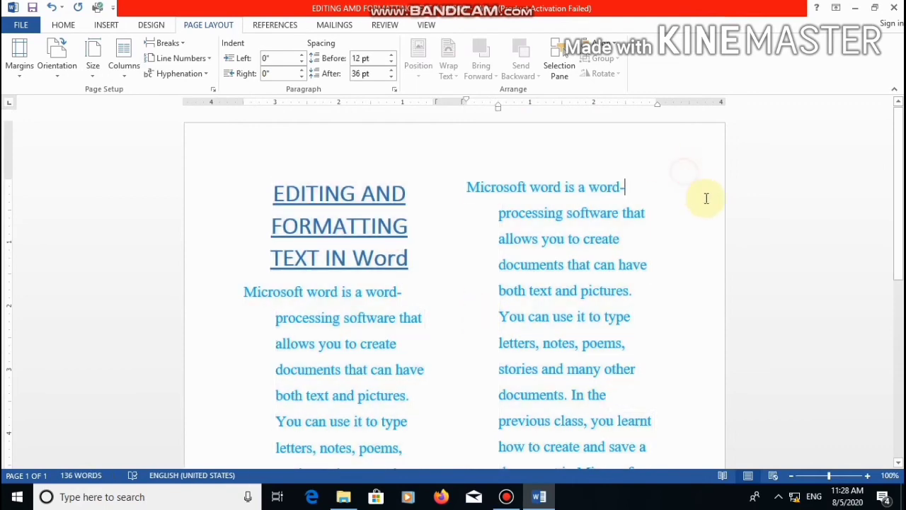
scroll(696, 227, down, 3)
scroll(696, 228, up, 5)
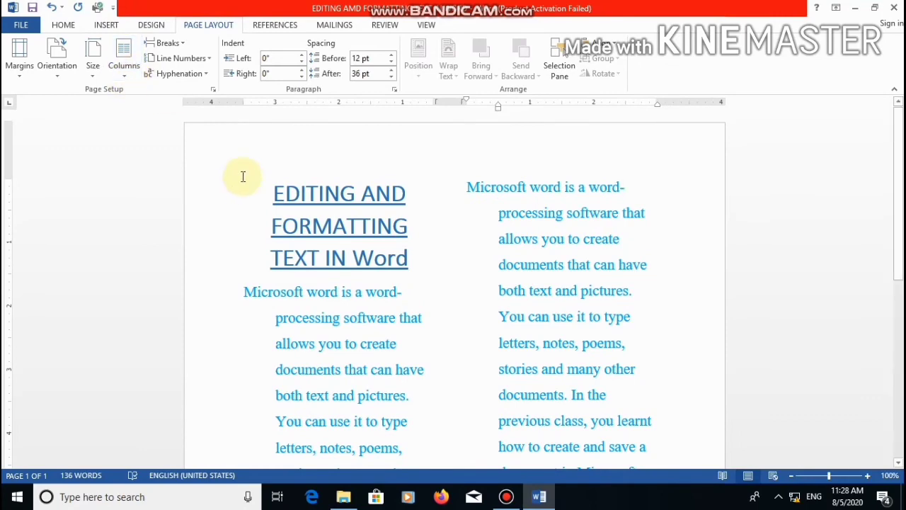
scroll(243, 176, down, 4)
scroll(238, 176, up, 2)
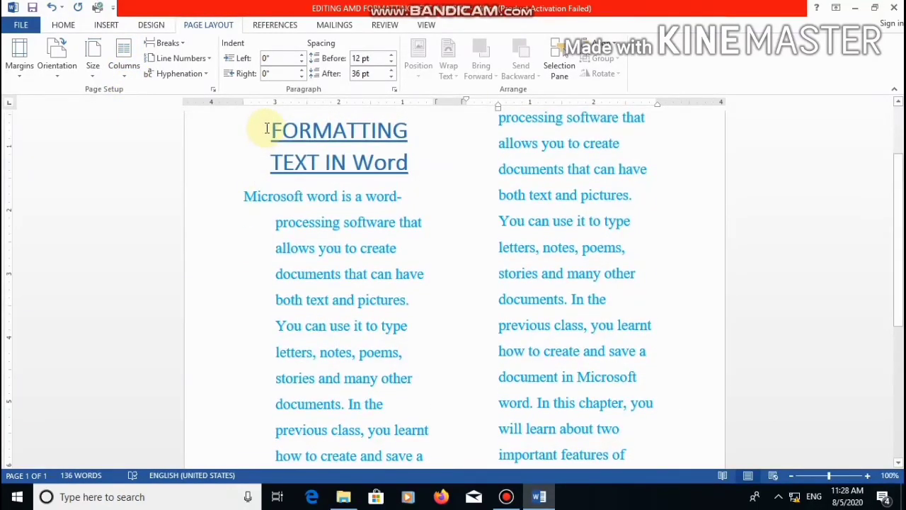
Select the heading and both paragraphs and lay them out in three columns
scroll(273, 133, up, 1)
drag(265, 156, 615, 231)
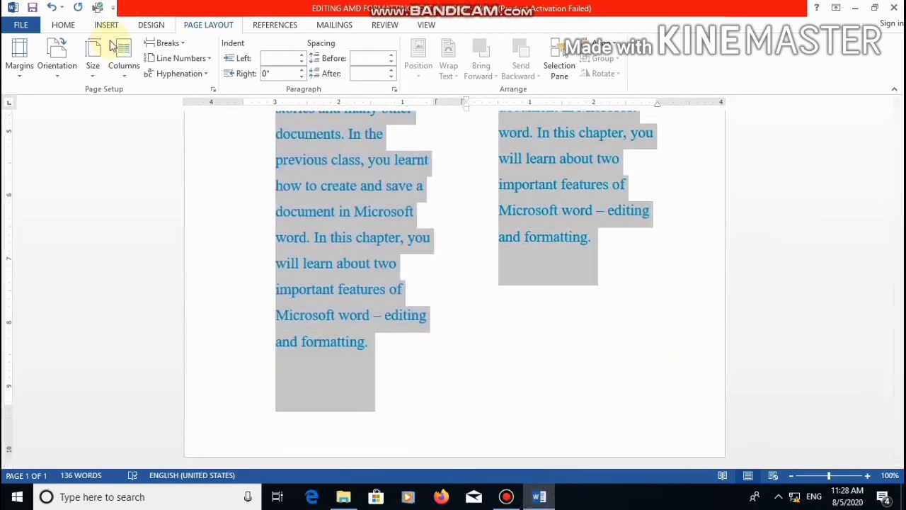
click(121, 79)
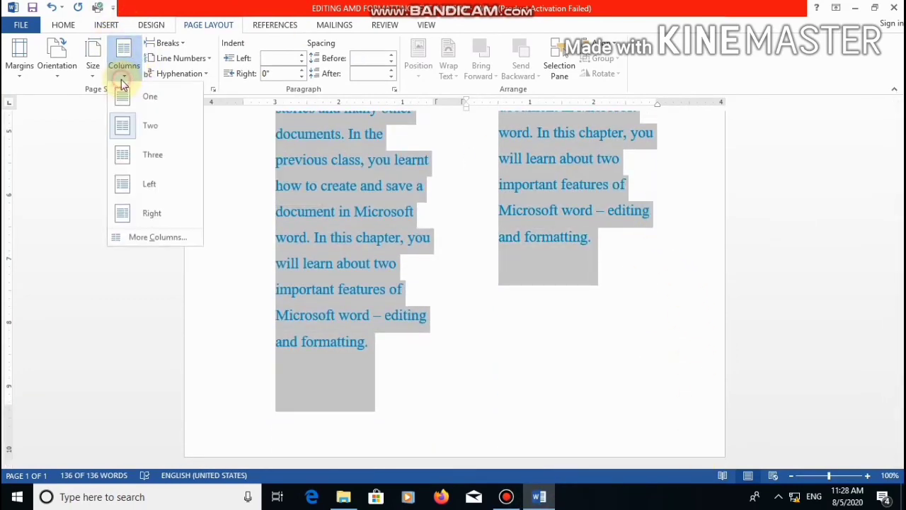
click(160, 156)
click(524, 343)
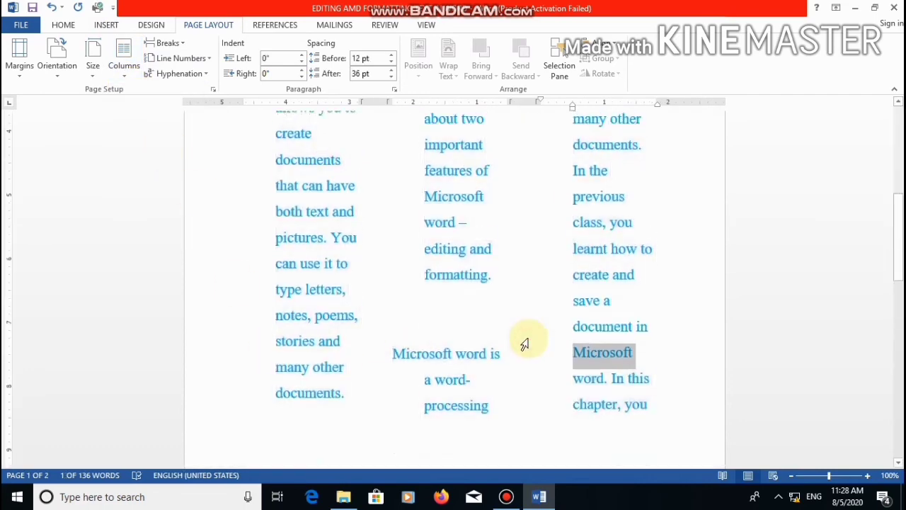
scroll(525, 344, up, 10)
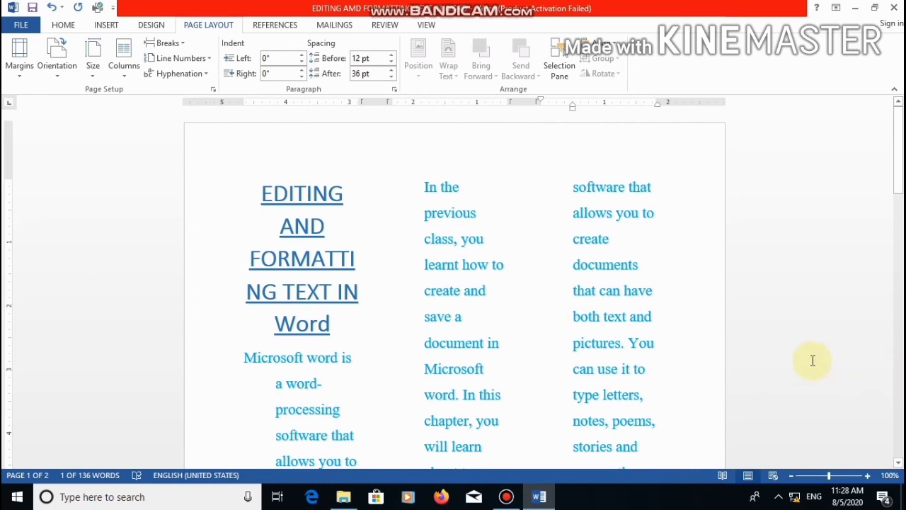
Increase the equal column width in the detailed column settings for the selected word and apply the change
click(121, 71)
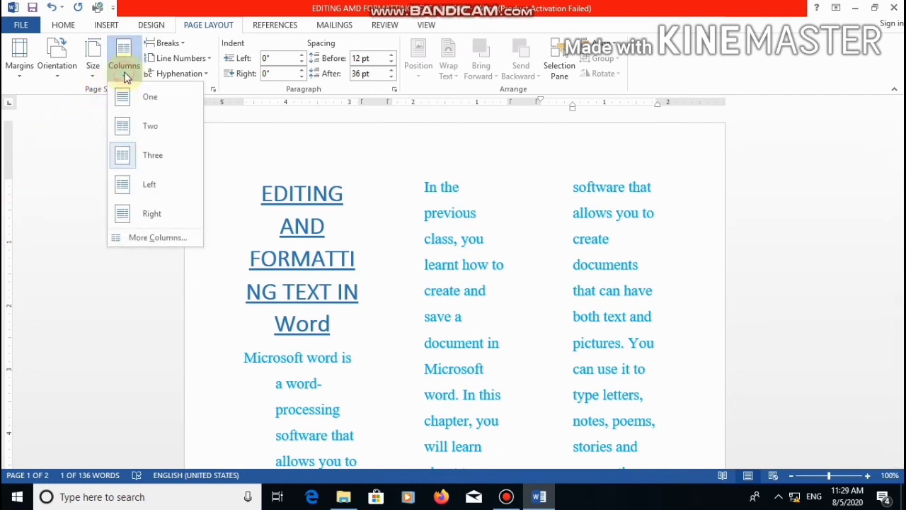
click(279, 150)
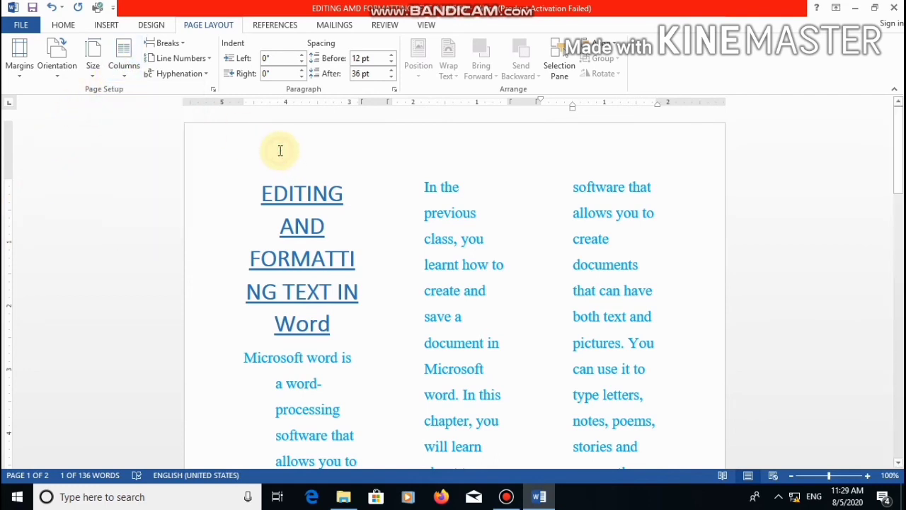
click(124, 77)
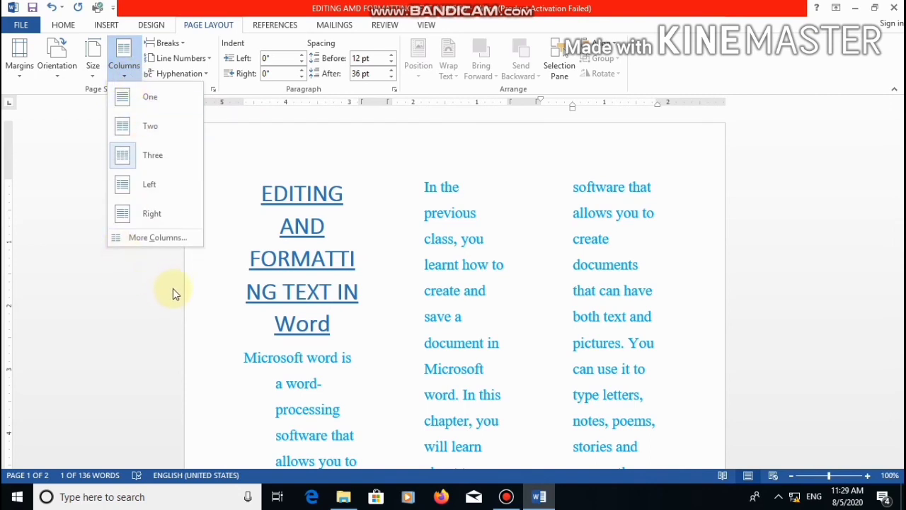
click(134, 243)
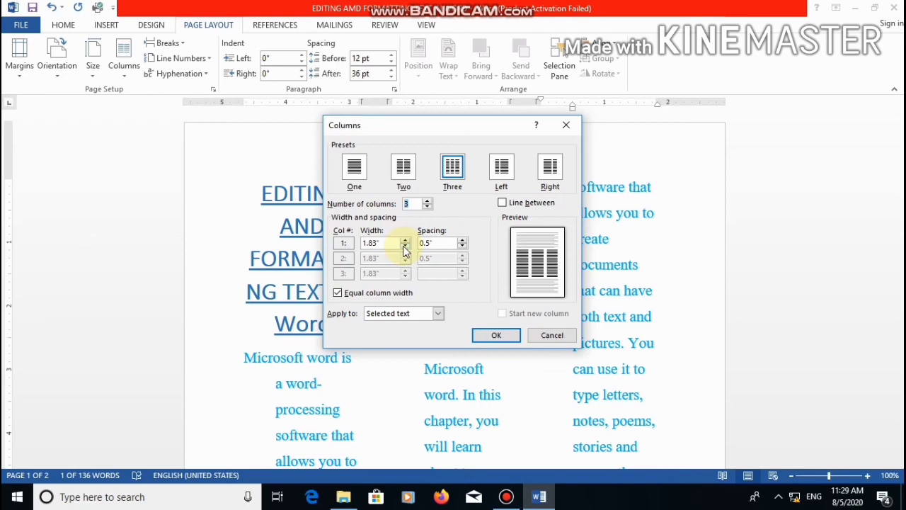
click(405, 240)
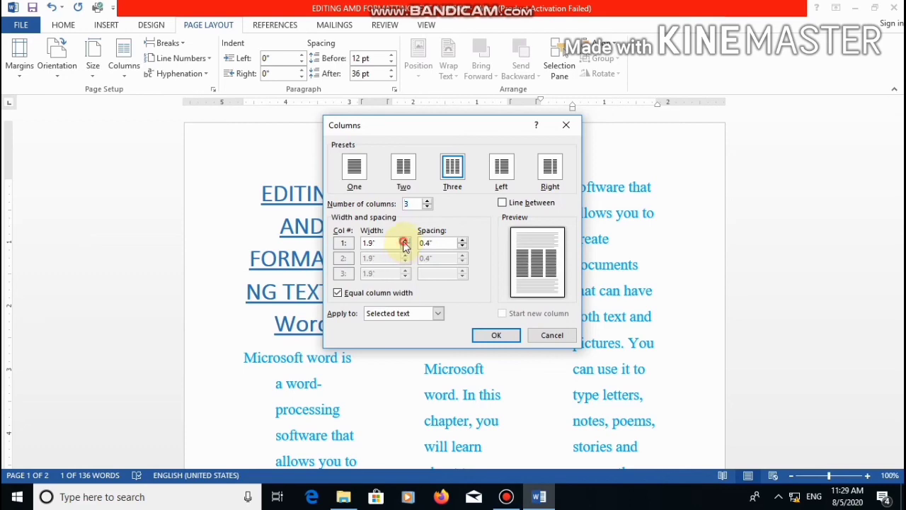
click(406, 240)
click(495, 334)
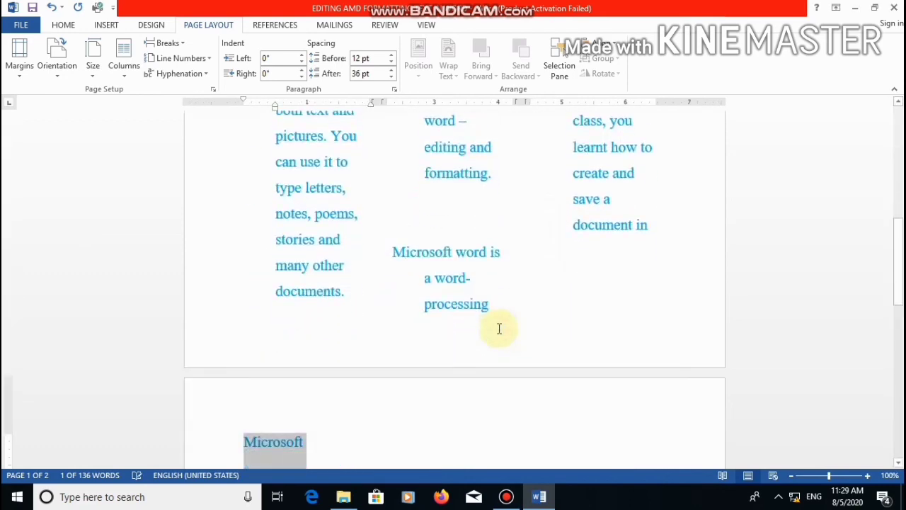
scroll(505, 332, up, 5)
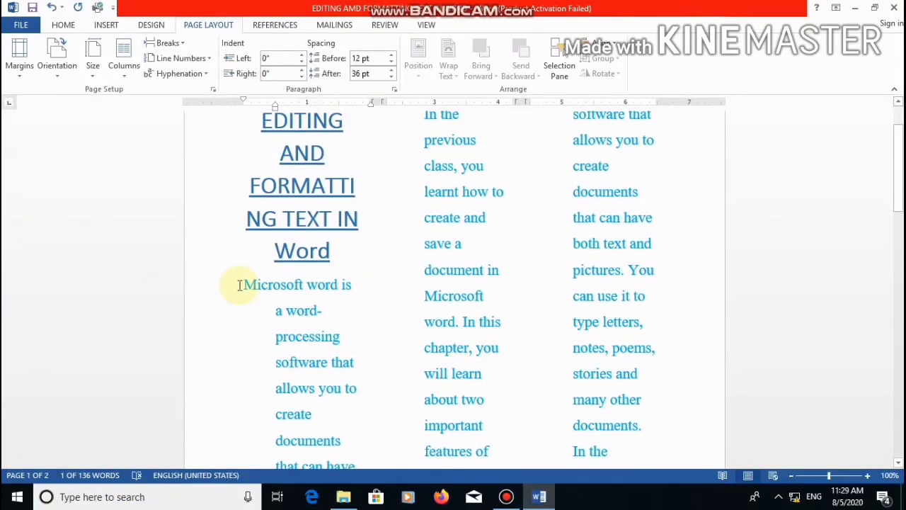
Select the whole document and choose the two-column preset in the detailed column settings
key(ctrl+a)
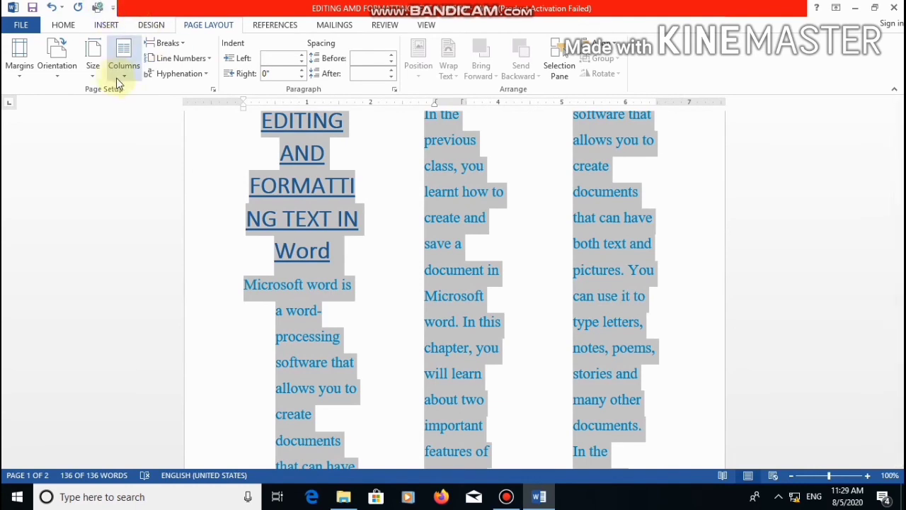
click(120, 71)
click(157, 239)
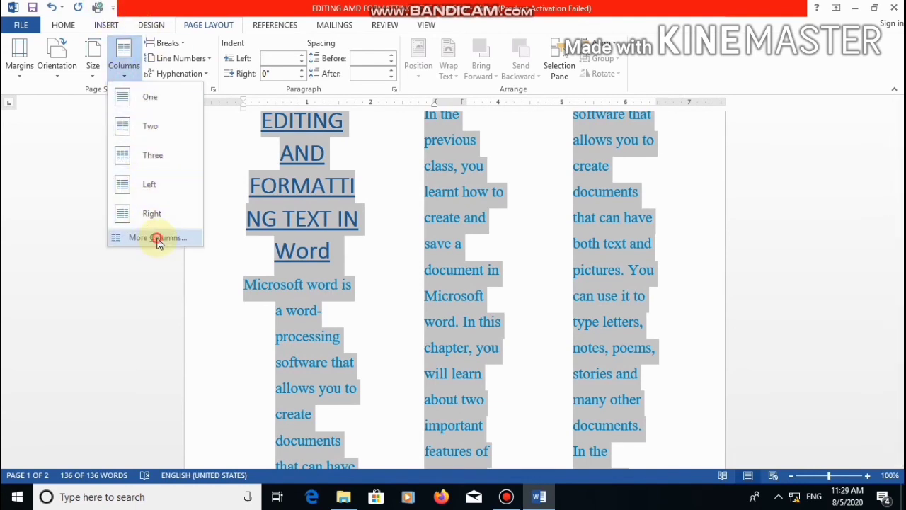
click(405, 245)
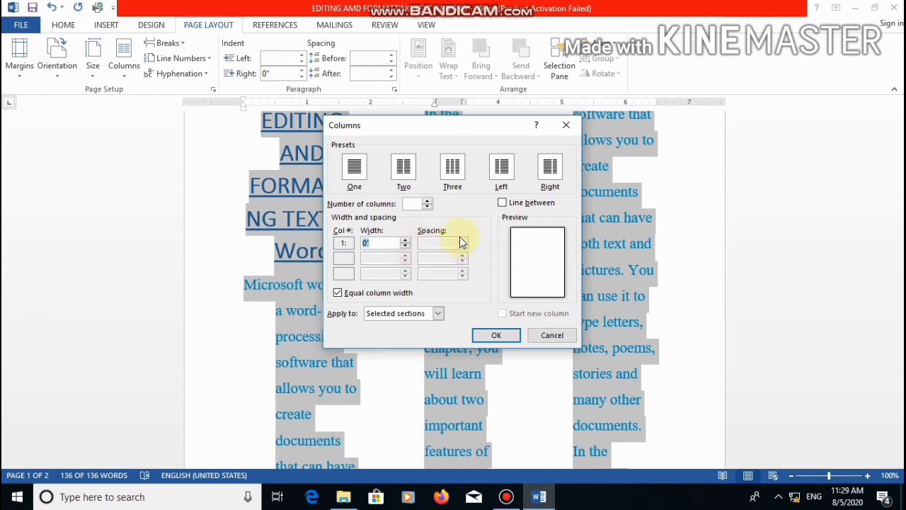
click(405, 173)
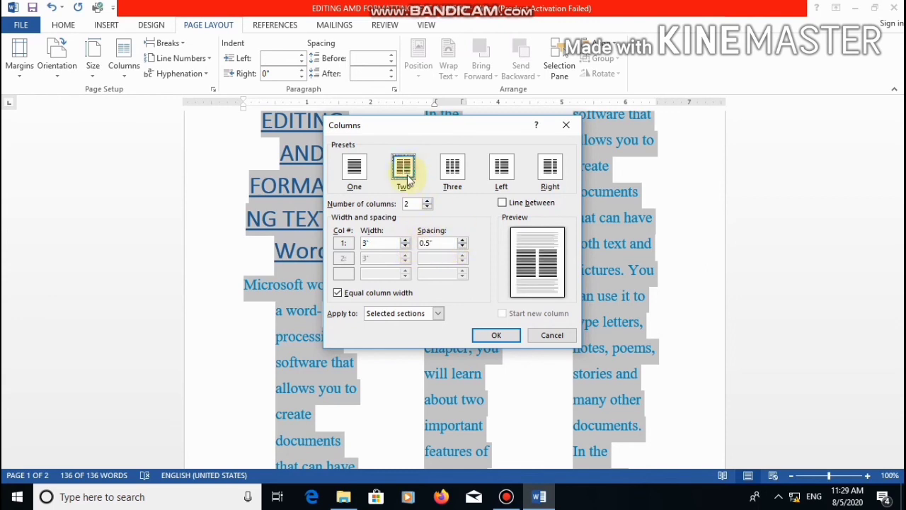
Try an equal column width of 3.05", followed by a spacing of 0.6" between the two columns
click(405, 245)
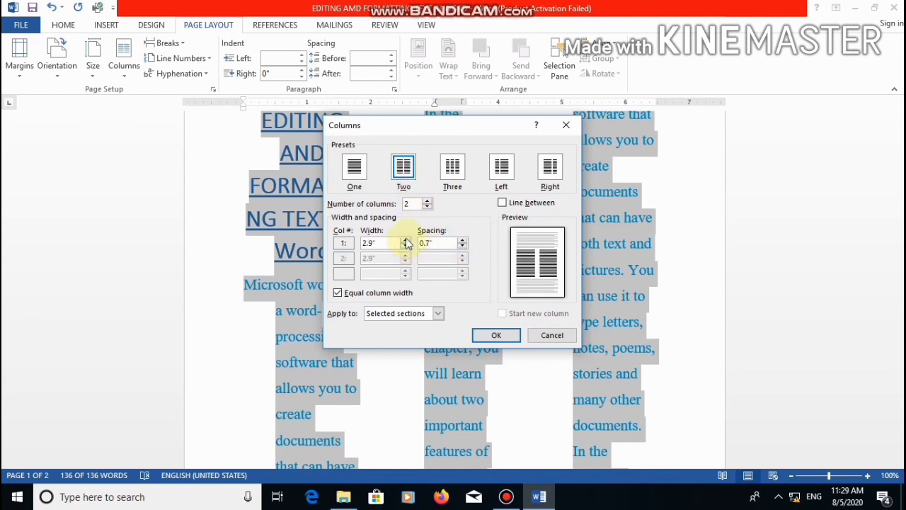
click(406, 240)
click(406, 240)
click(462, 240)
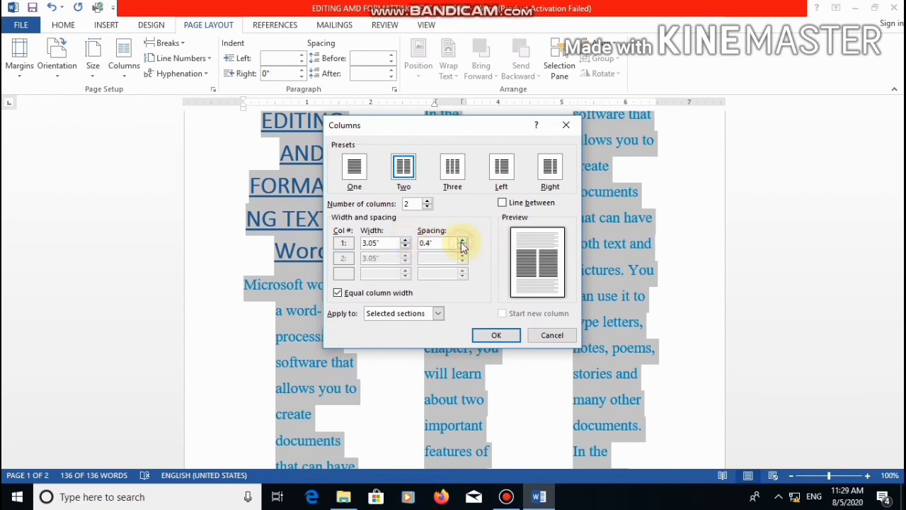
click(462, 240)
click(461, 240)
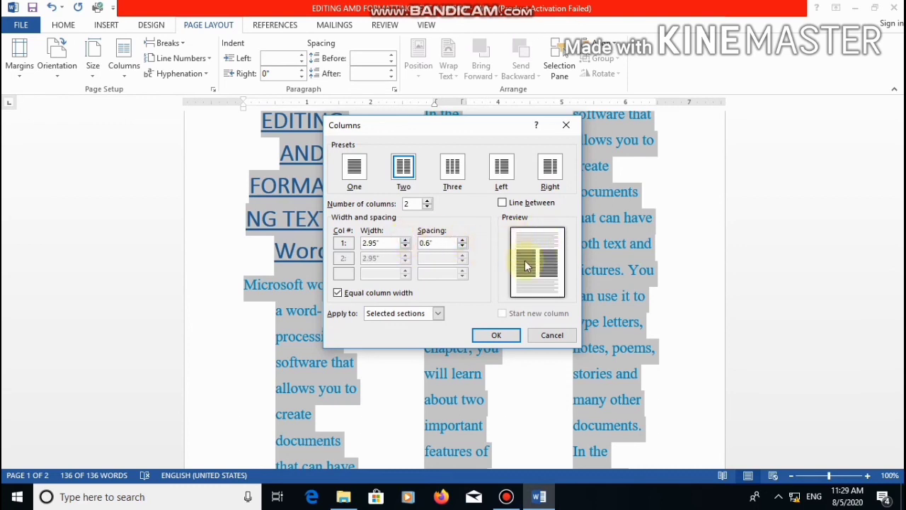
Reduce the spacing between the two equal columns to 0.3" and apply the column settings to the selected sections
click(462, 246)
click(462, 247)
click(461, 247)
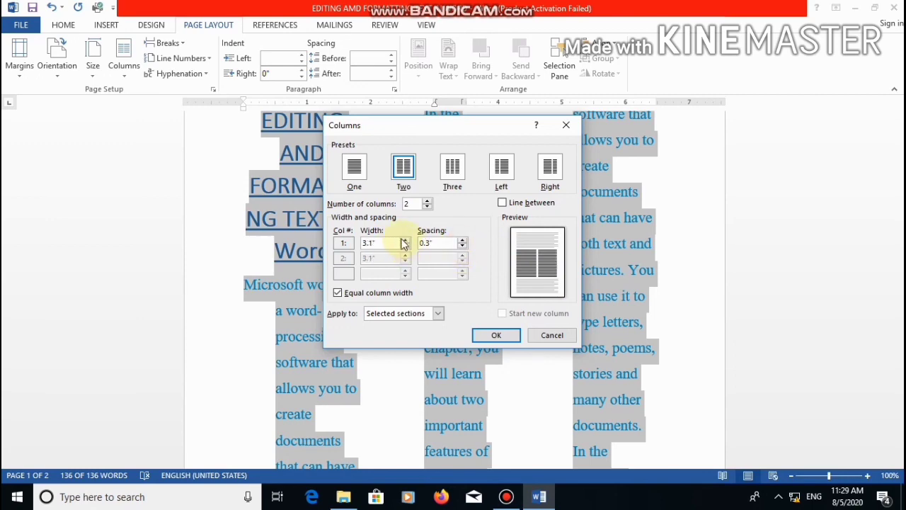
click(508, 335)
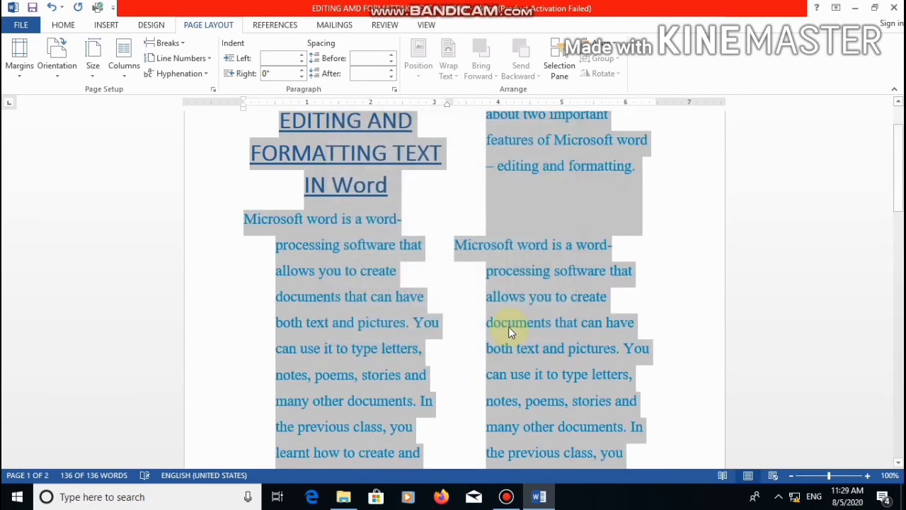
Check the text flow of the whole document with the narrower column gap and deselect the text
scroll(519, 304, down, 5)
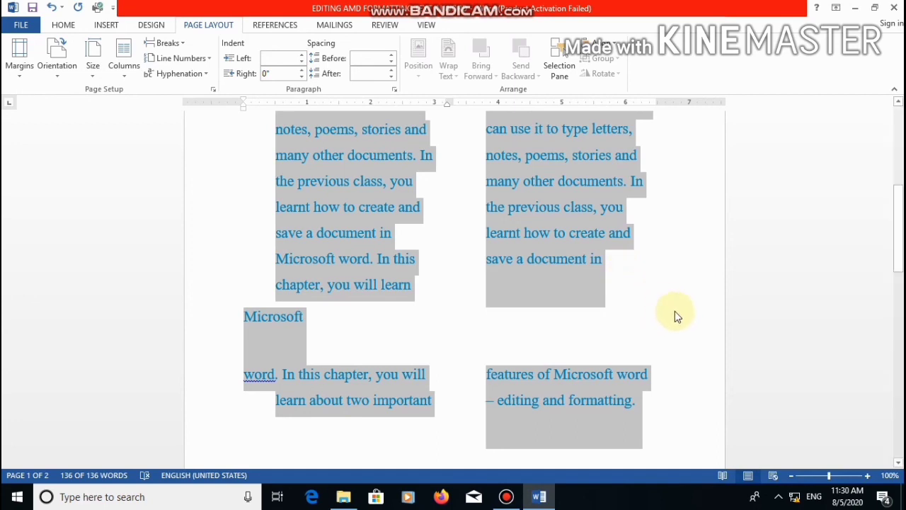
scroll(670, 305, up, 5)
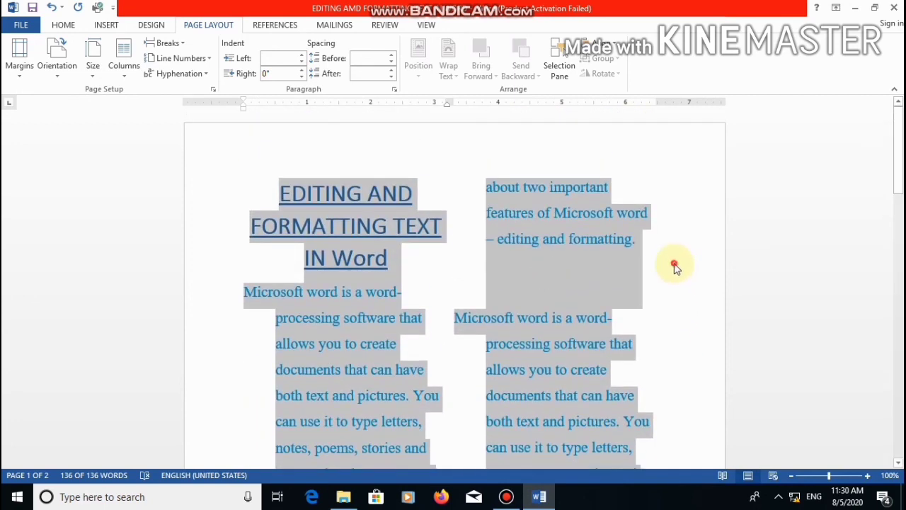
click(674, 266)
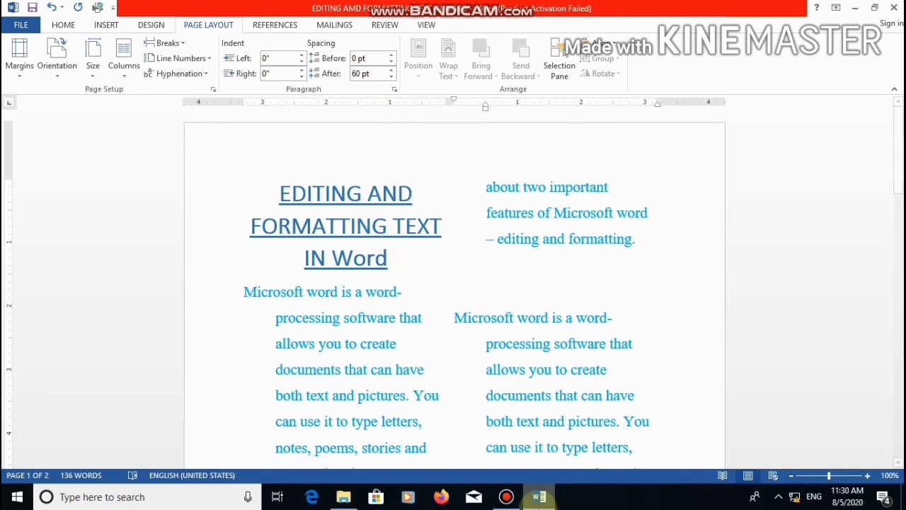
click(516, 494)
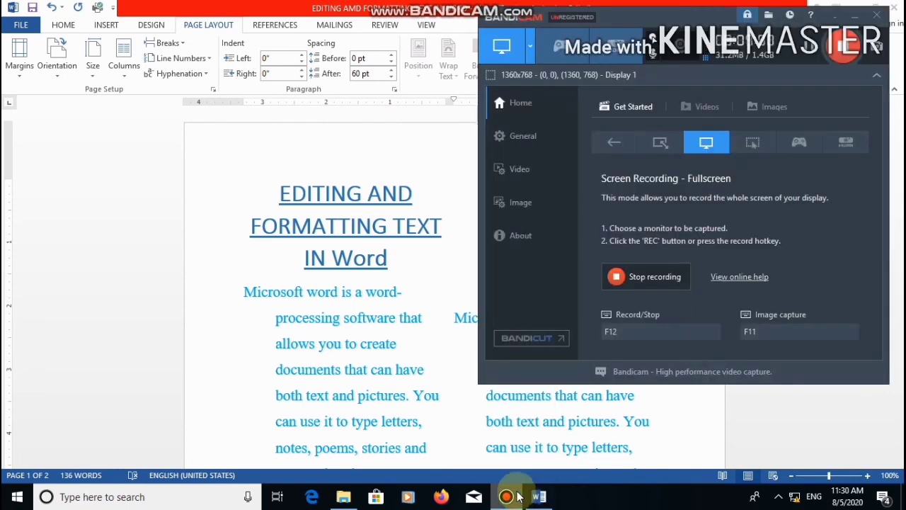